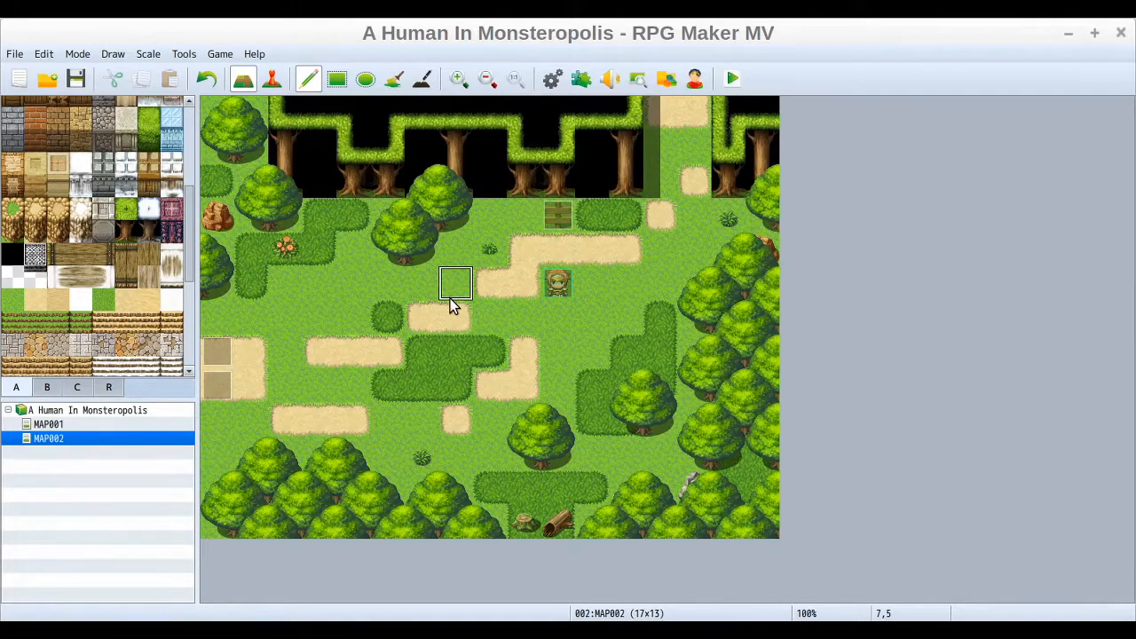
Step: Switch the editor to Event mode
drag(186, 211, 176, 128)
click(271, 78)
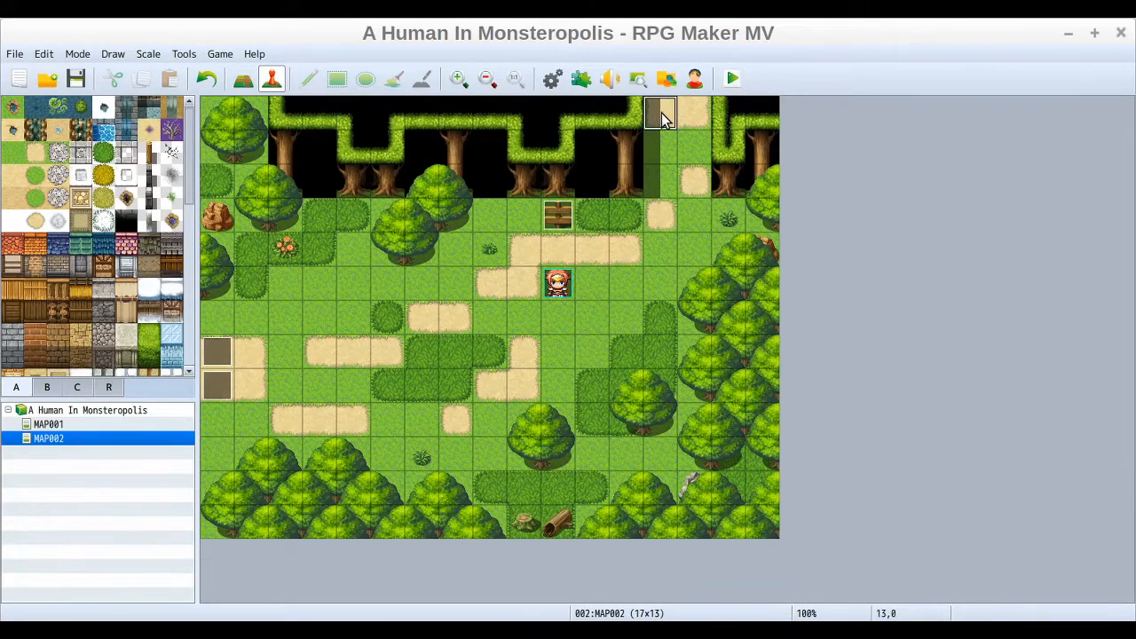
Step: Create a new map under the project root with height 26 and the 0002 Outside tileset
click(54, 415)
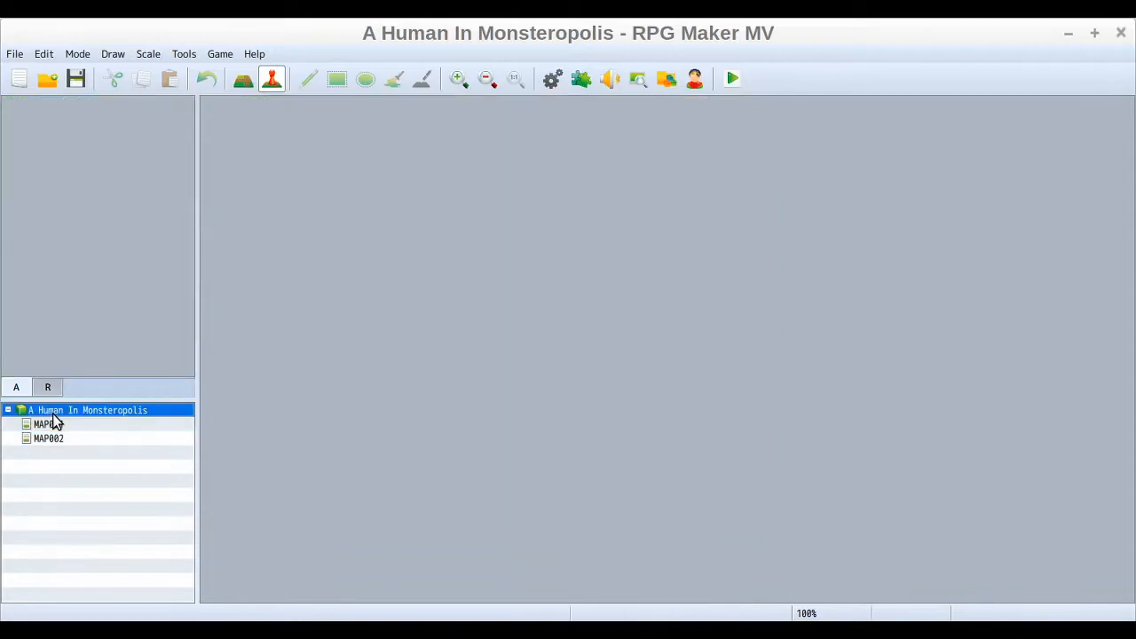
right_click(54, 417)
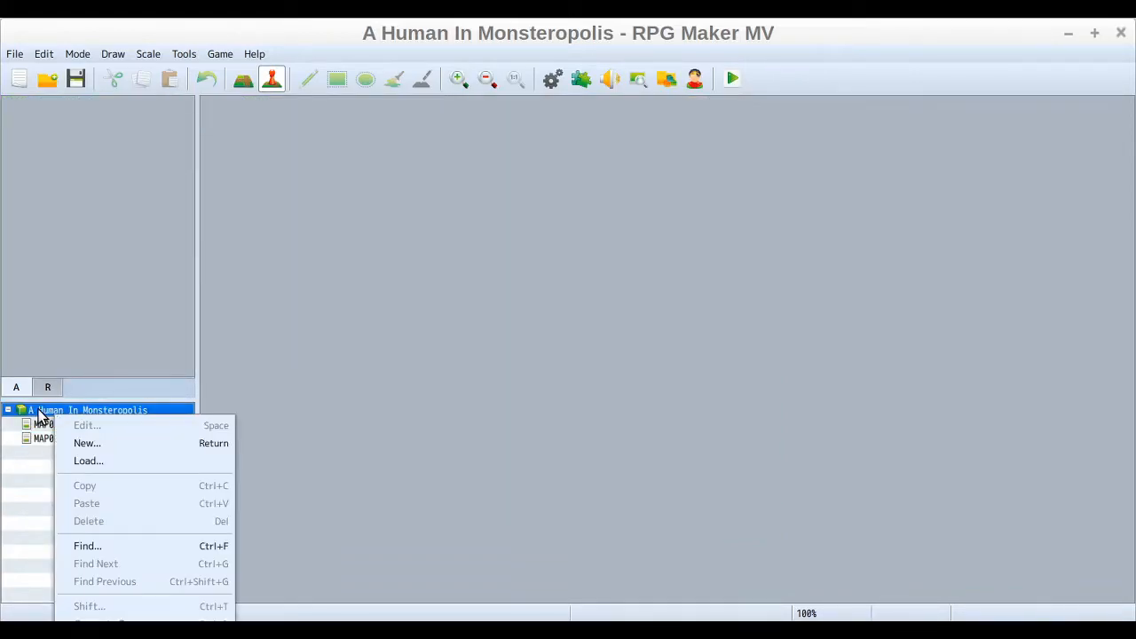
click(103, 442)
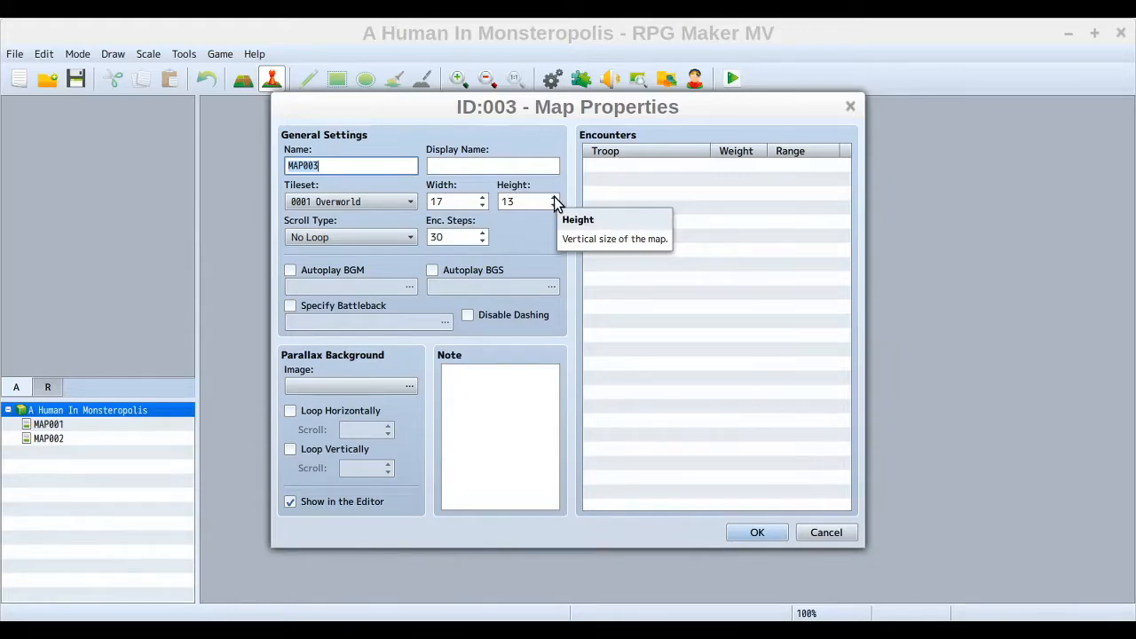
double_click(519, 202)
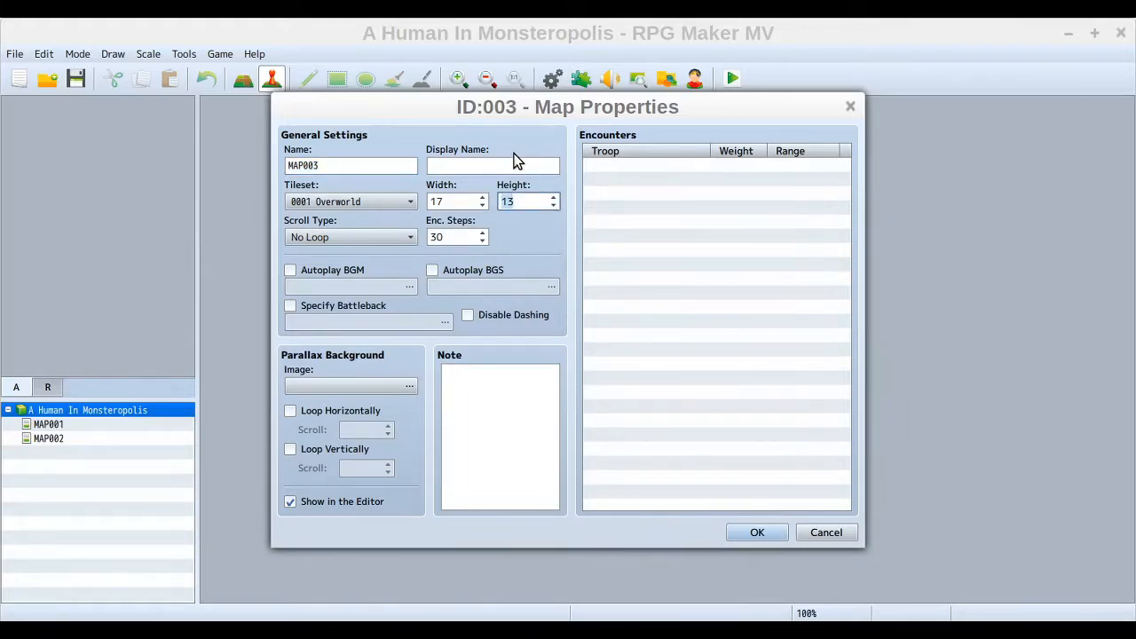
text(26)
click(439, 202)
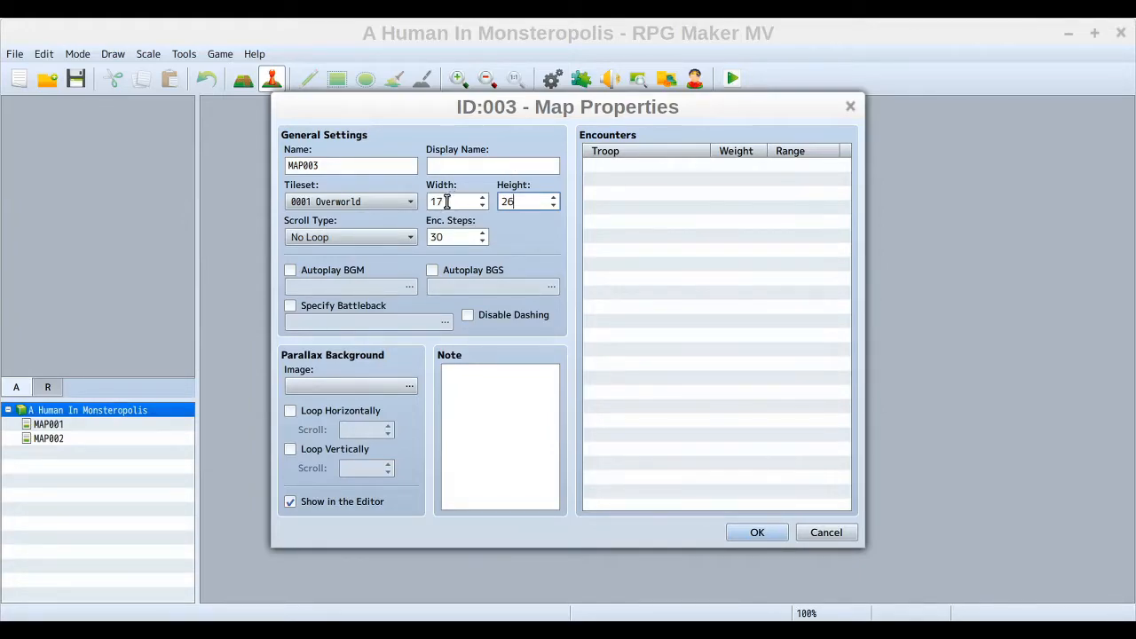
click(412, 203)
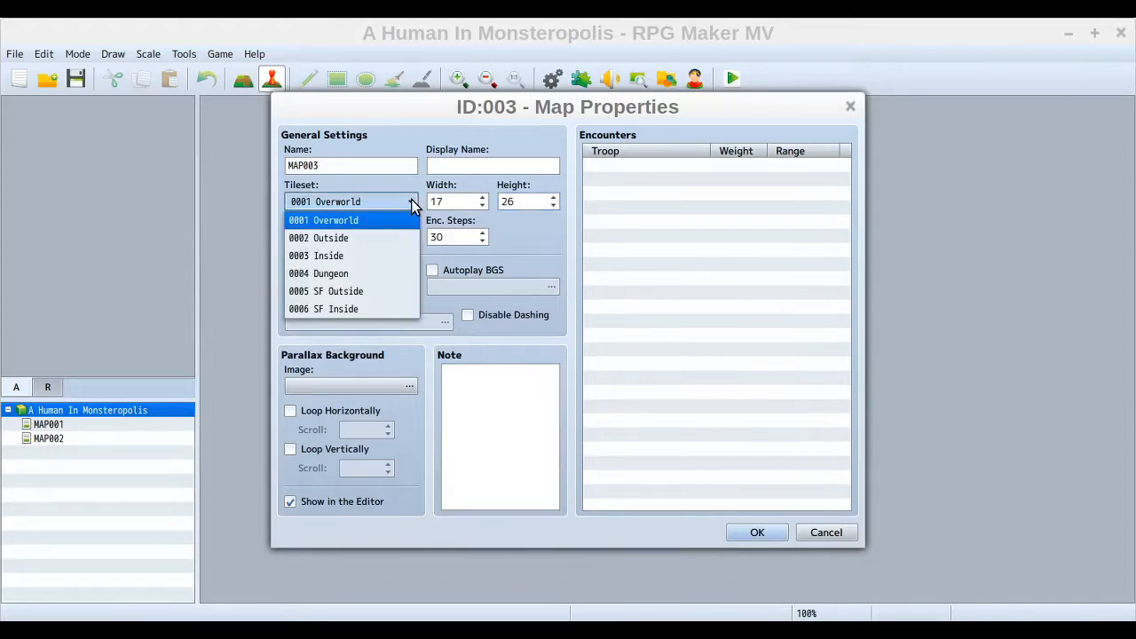
click(355, 238)
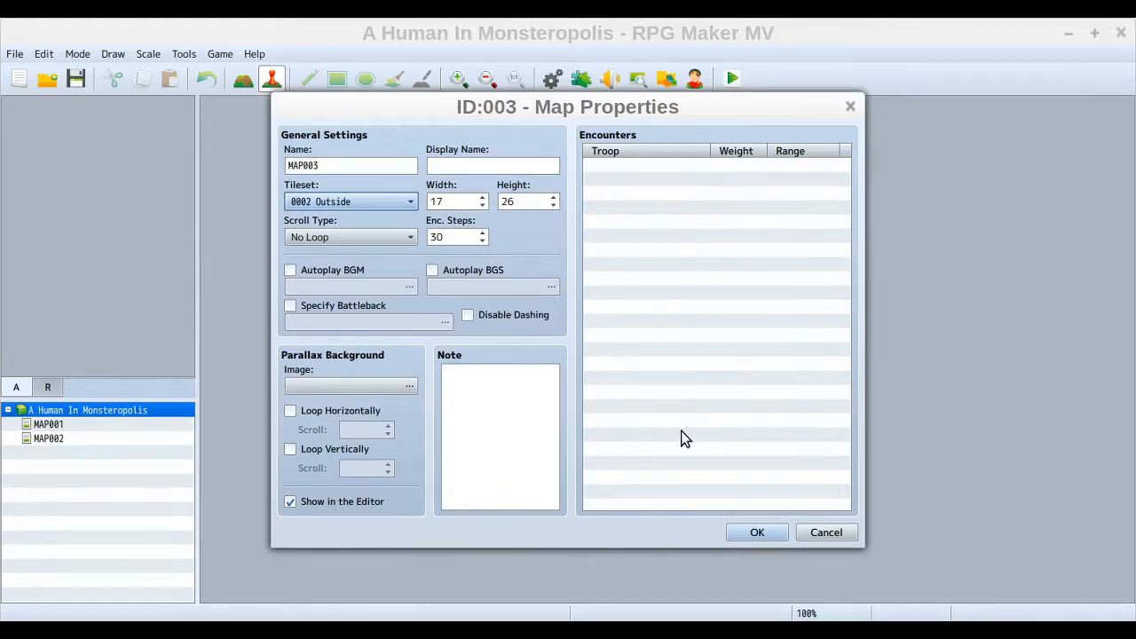
click(766, 533)
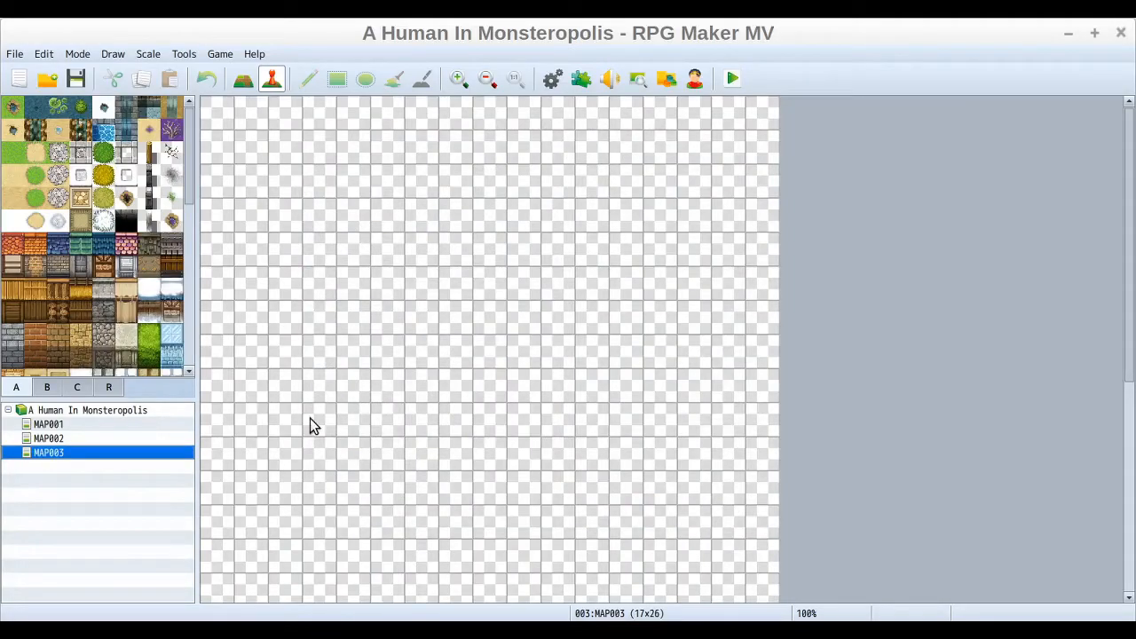
drag(1133, 155, 1096, 112)
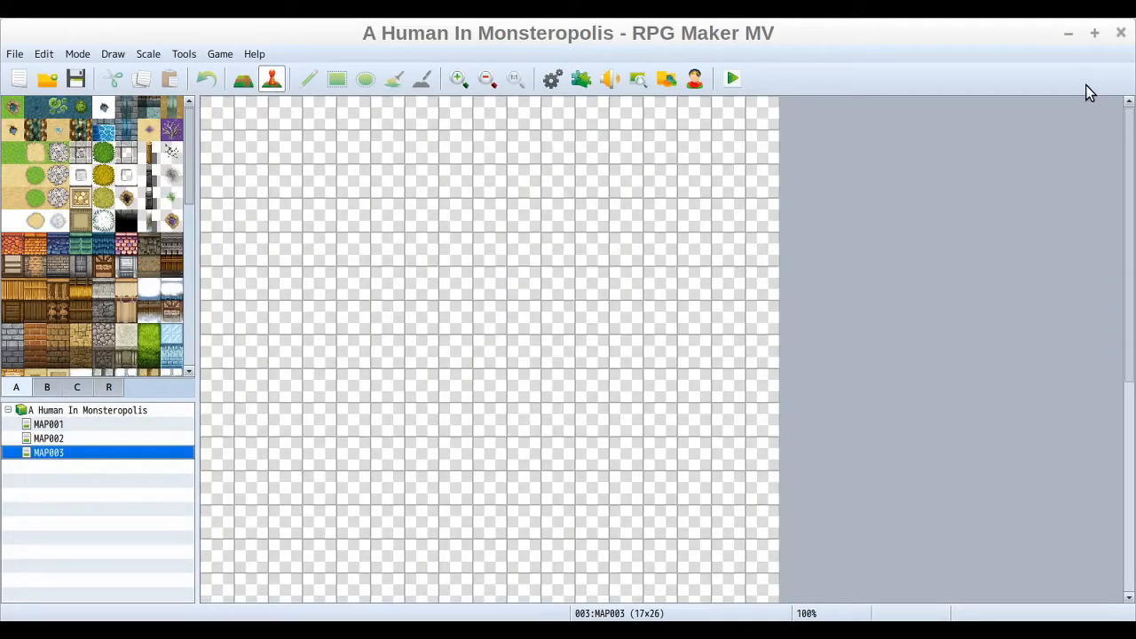
click(487, 79)
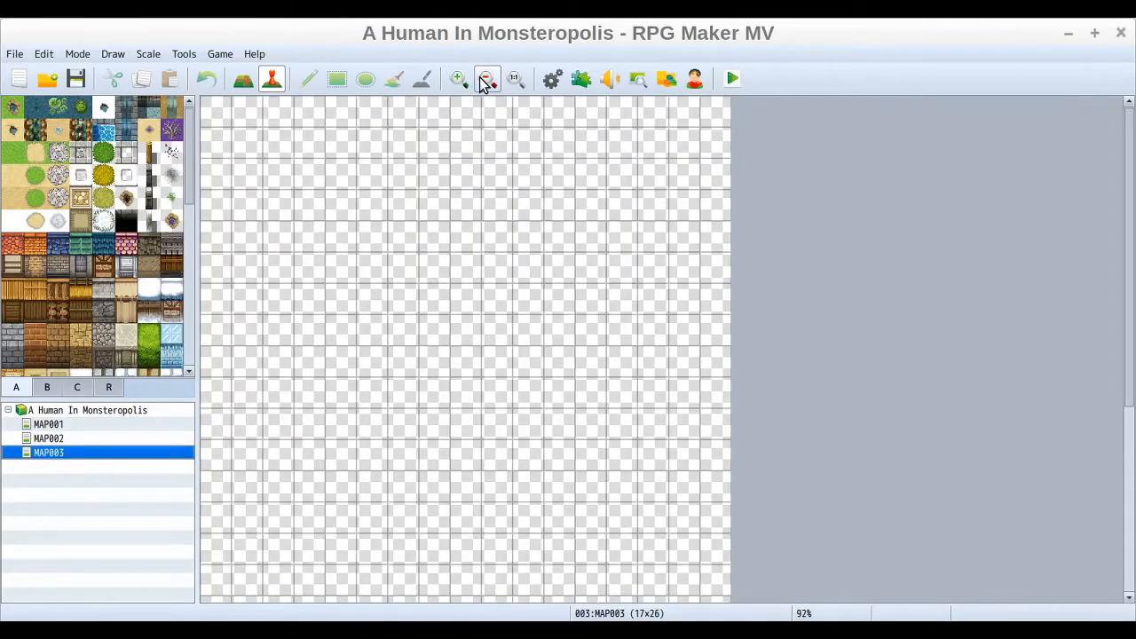
click(487, 79)
click(487, 79)
click(487, 79)
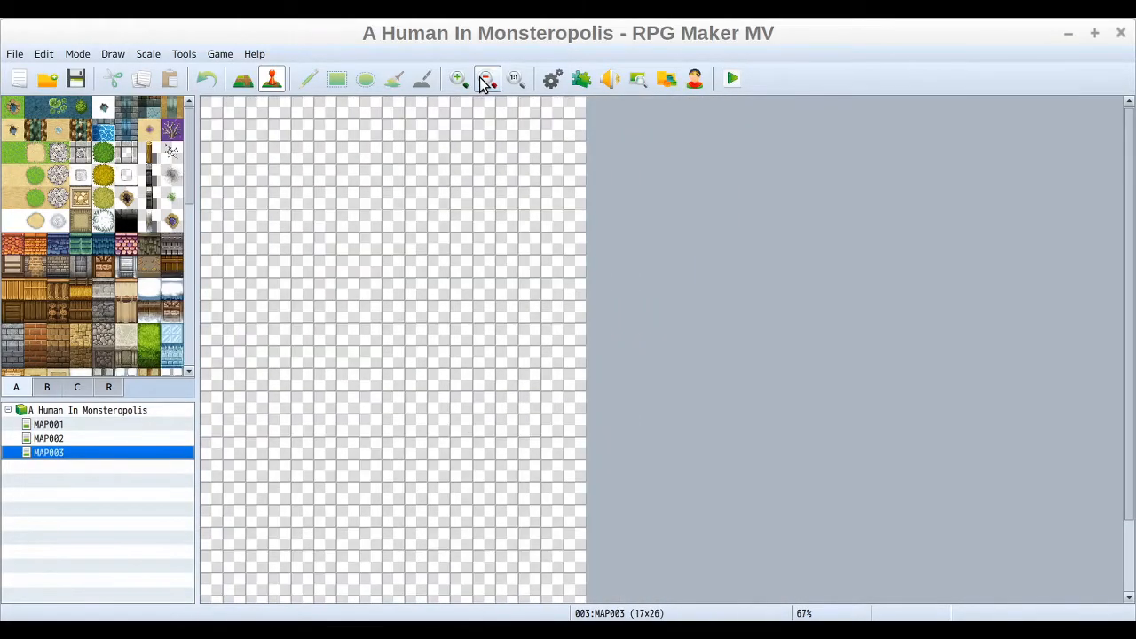
click(487, 79)
click(487, 79)
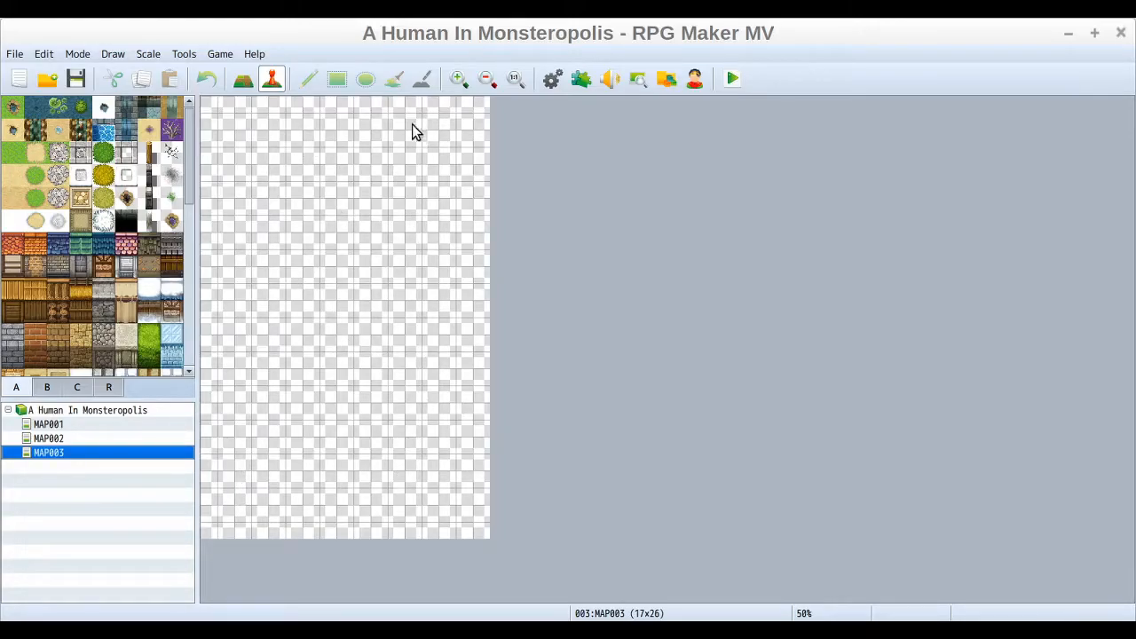
click(516, 79)
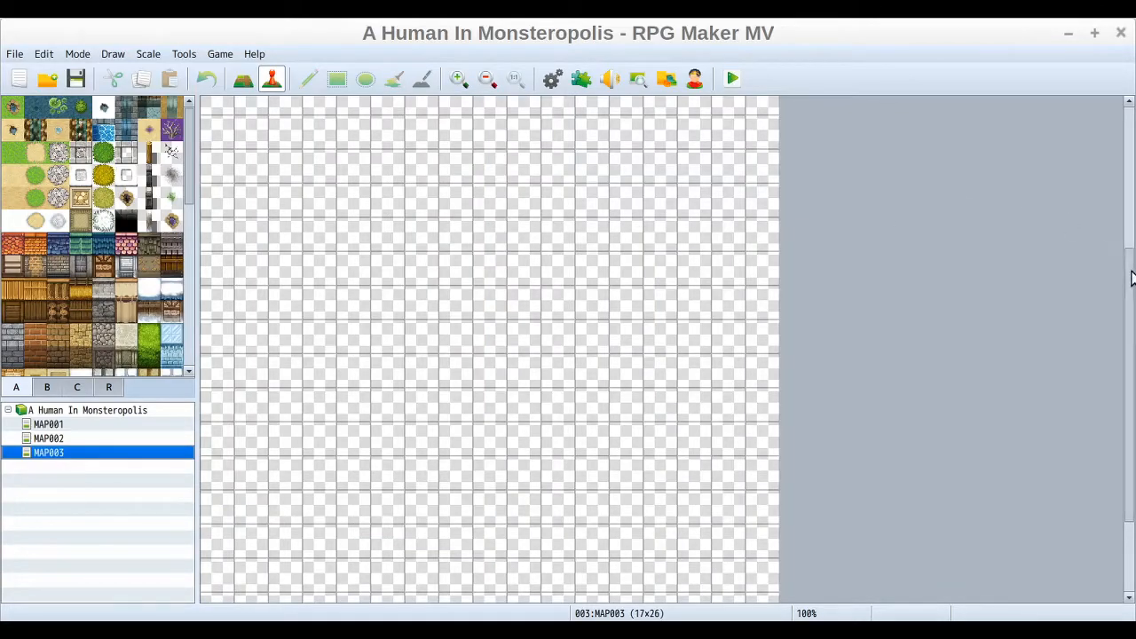
scroll(1131, 278, down, 3)
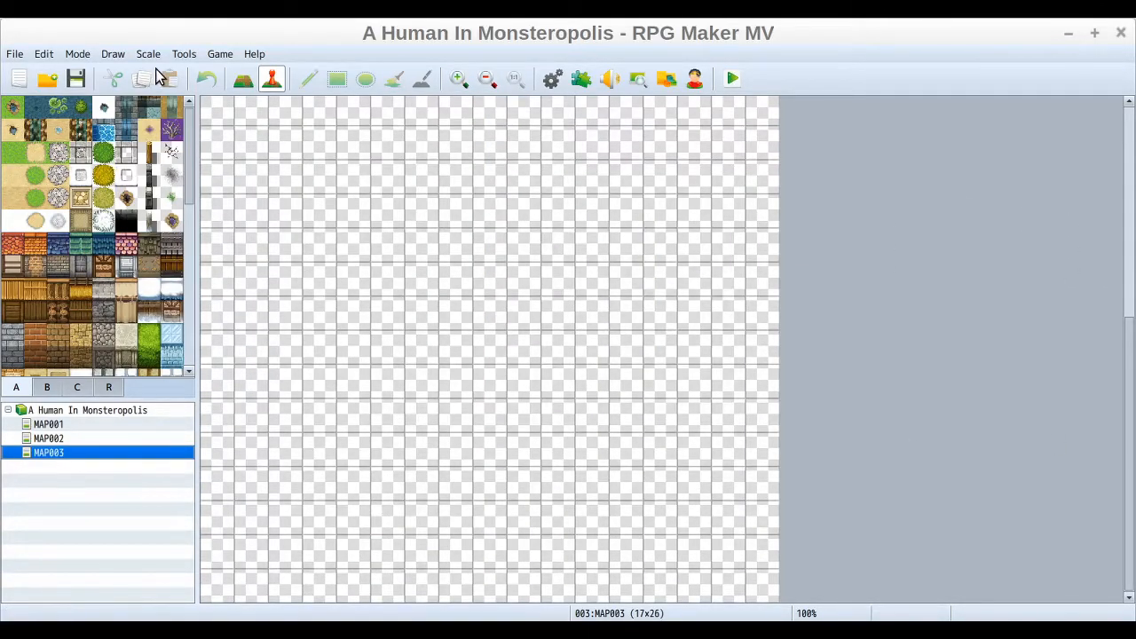
Step: Switch to Map mode and paint forest along the bottom row, leaving an opening in the middle
click(245, 82)
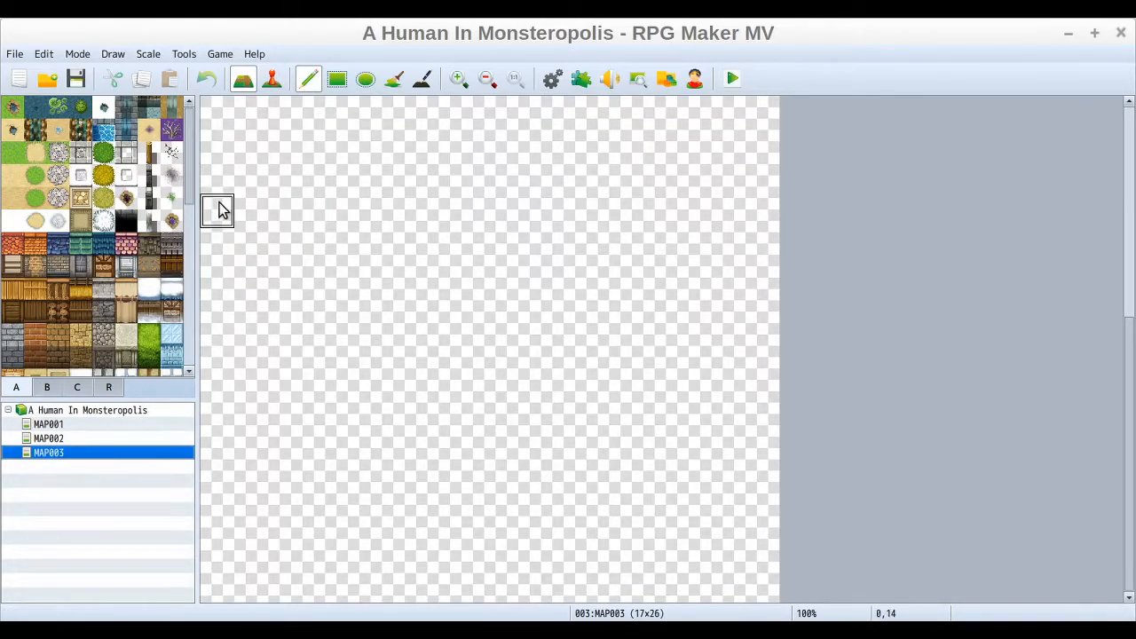
drag(189, 158, 196, 249)
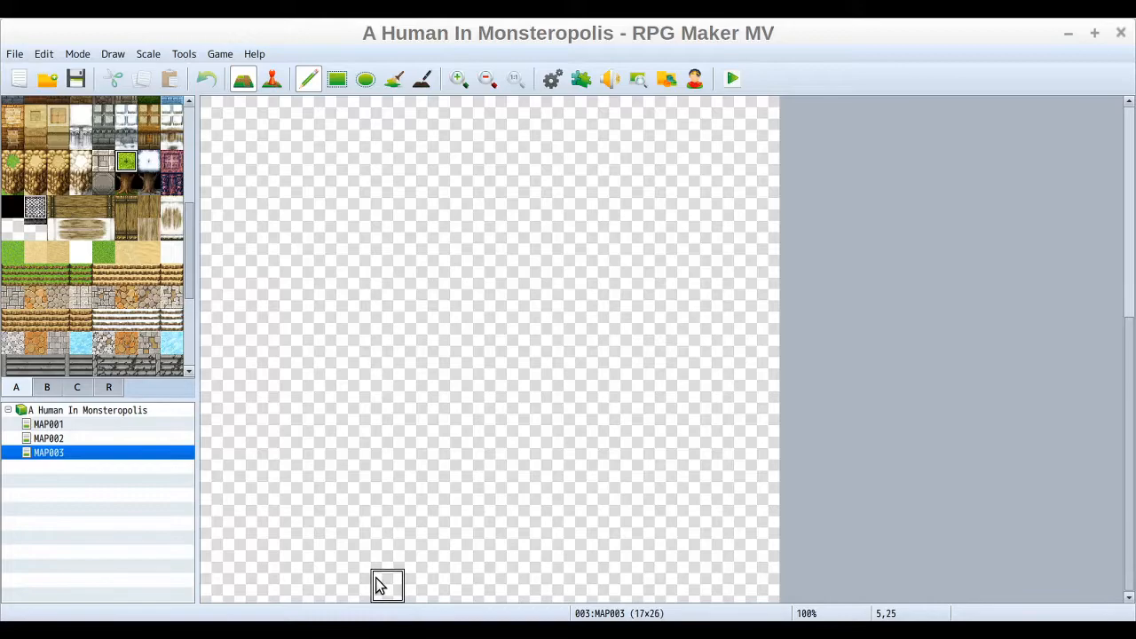
drag(385, 587, 204, 586)
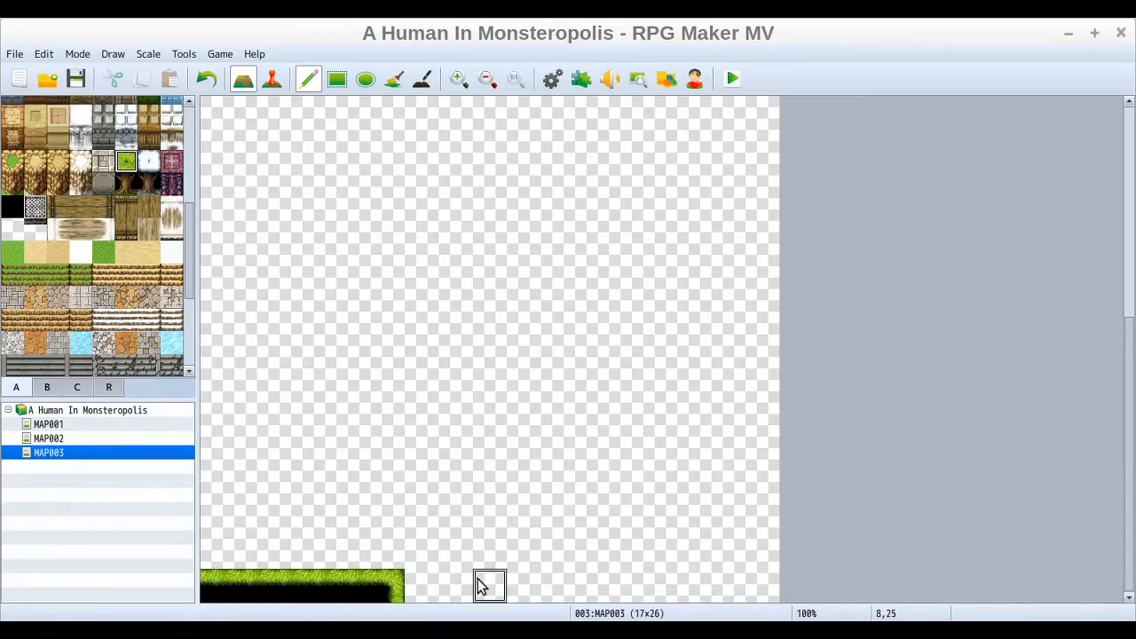
drag(491, 586, 766, 580)
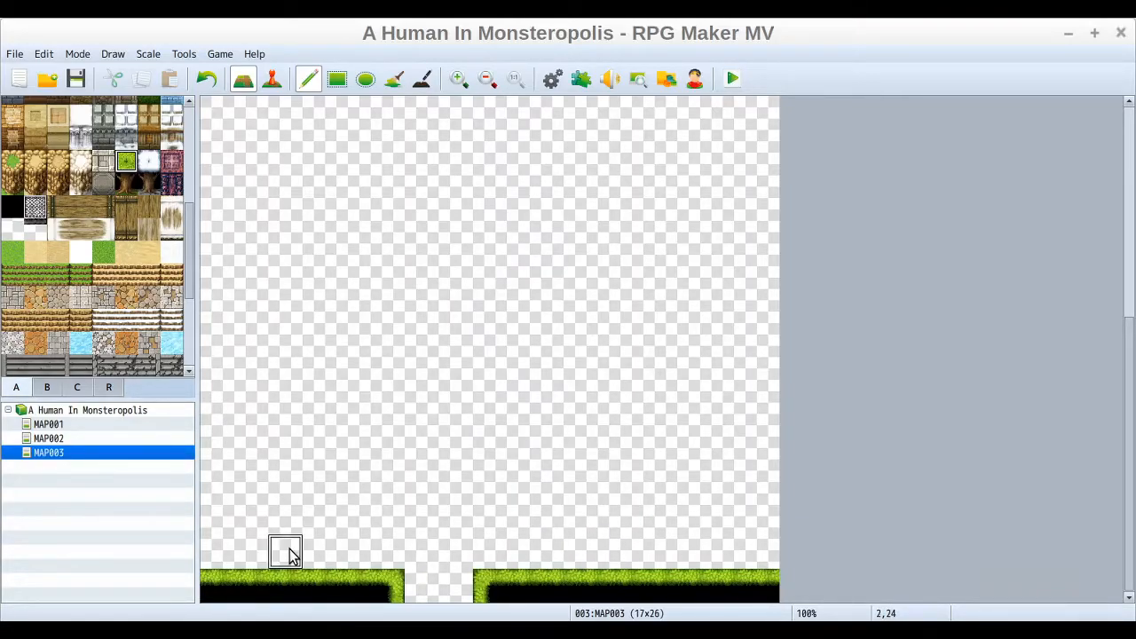
Step: Paint forest up the left edge with a small bulge, and place a tree trunk tile beneath the bulge
mouse_move(221, 558)
mouse_down()
mouse_move(213, 388)
mouse_move(231, 302)
mouse_move(219, 163)
mouse_up()
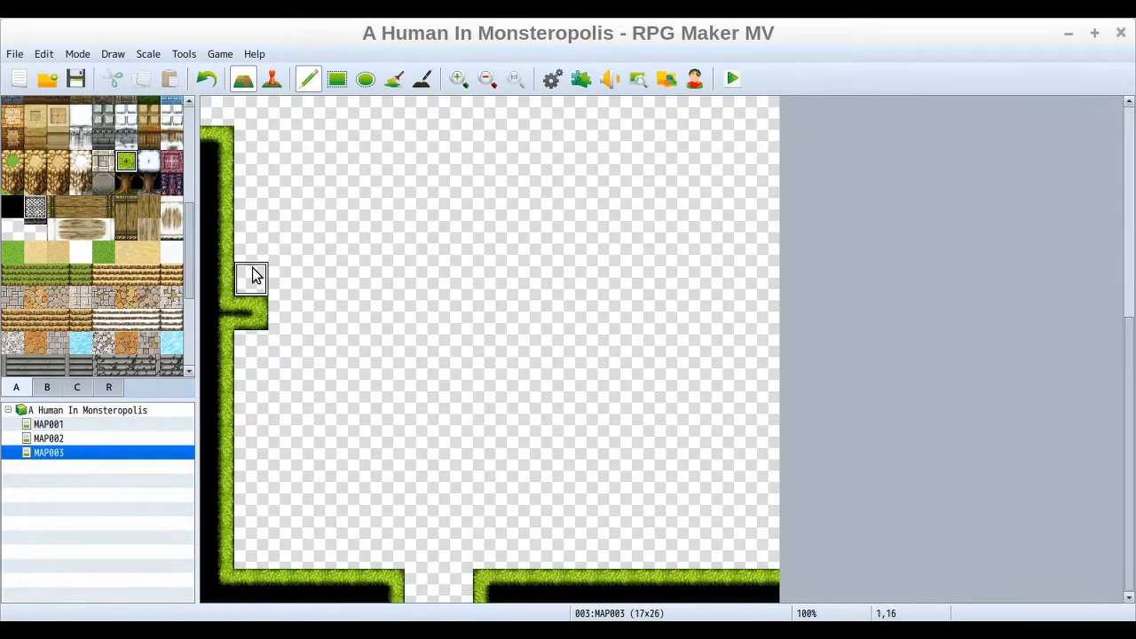
drag(253, 276, 253, 251)
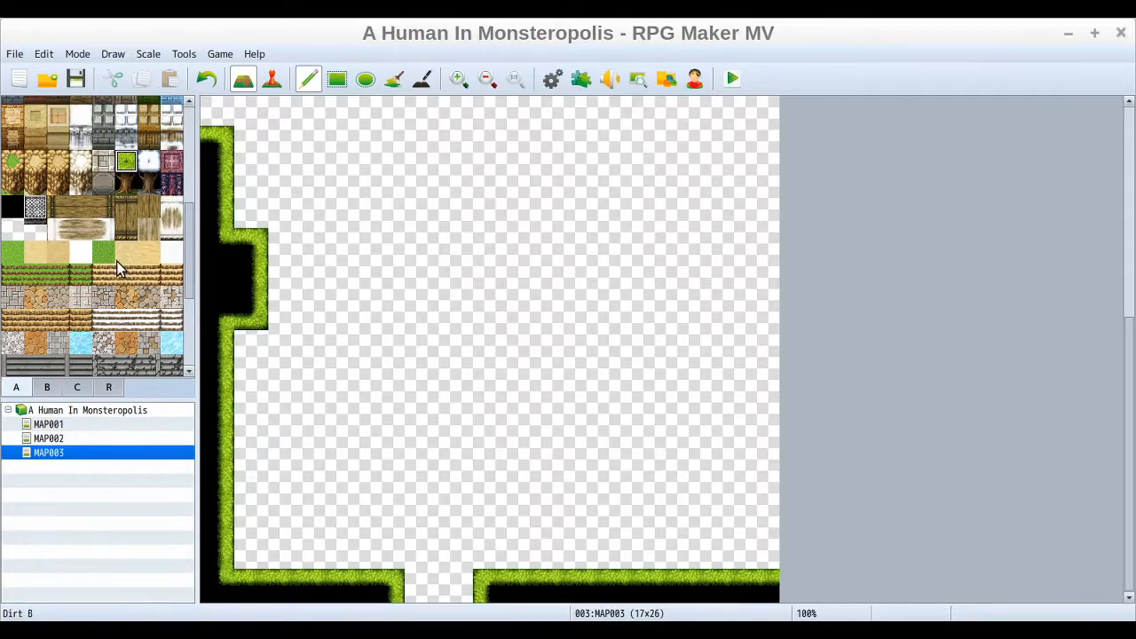
click(129, 182)
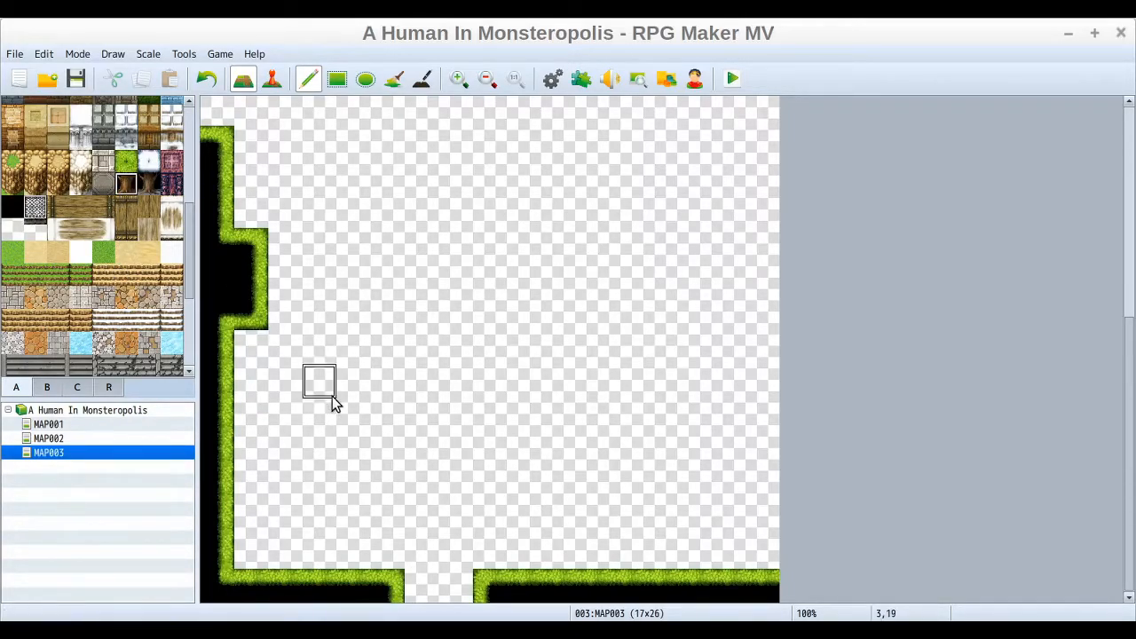
click(245, 360)
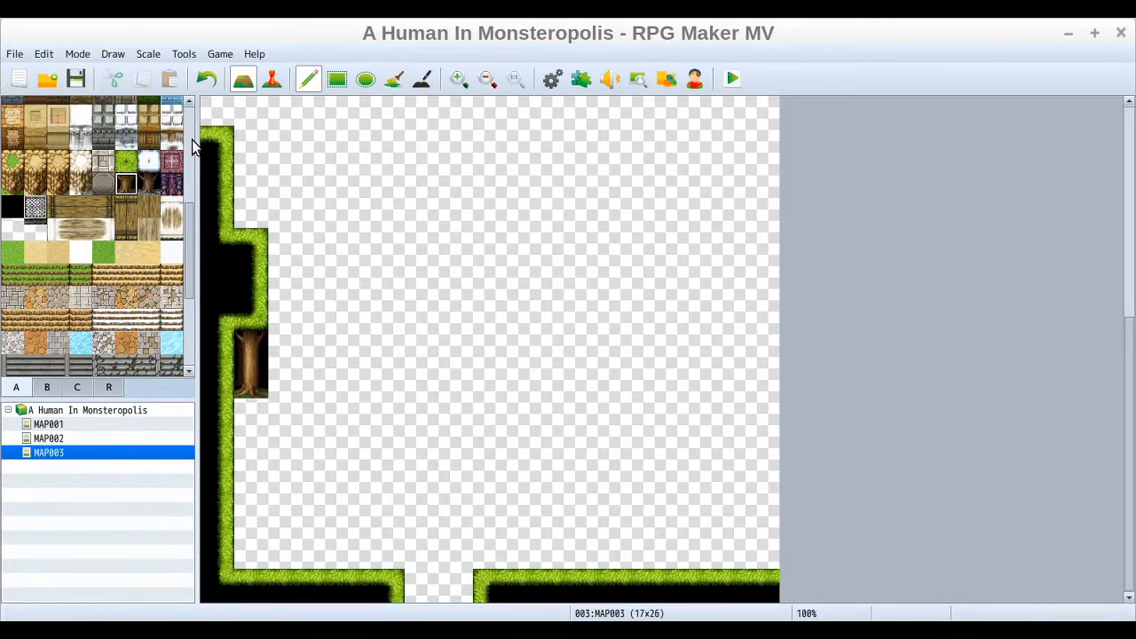
click(126, 160)
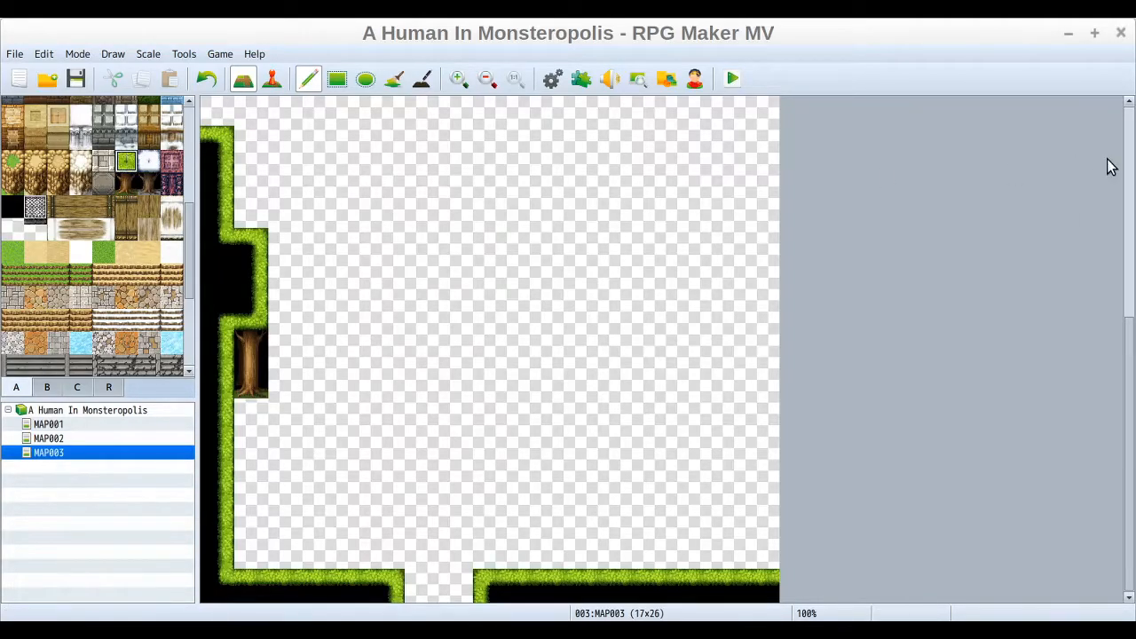
Step: Shift the bottom opening one tile right by adding a forest tile on its left and erasing one on its right
scroll(1132, 391, up, 2)
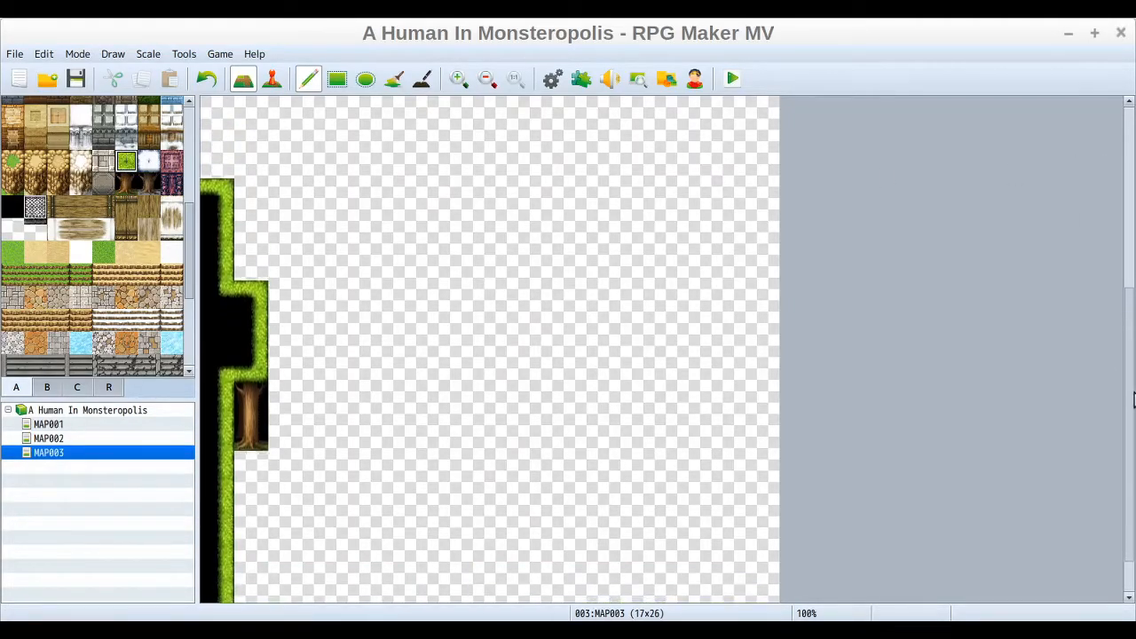
scroll(1132, 391, down, 2)
click(424, 587)
click(11, 232)
click(483, 591)
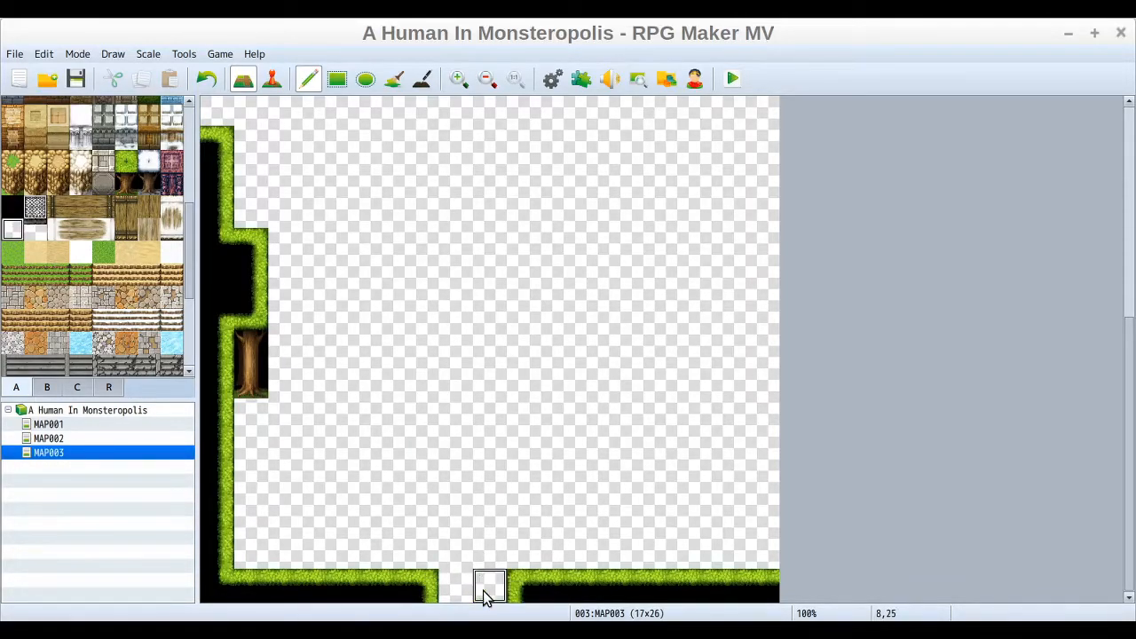
Step: Continue the left forest edge to the top corner and paint forest along the top row
click(126, 160)
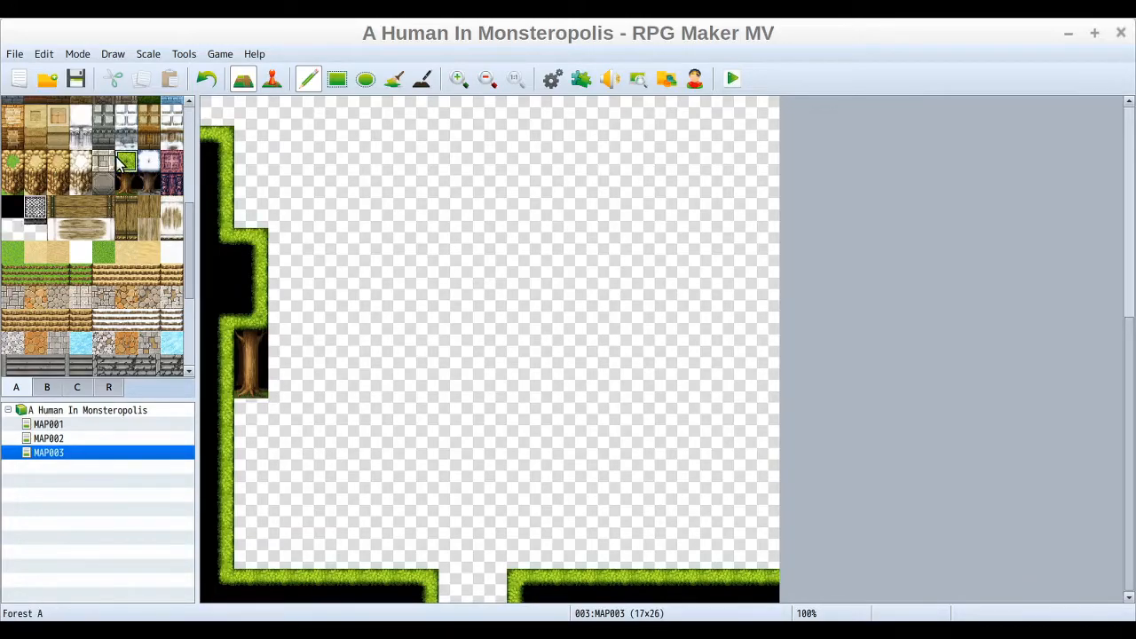
drag(1128, 462, 1128, 240)
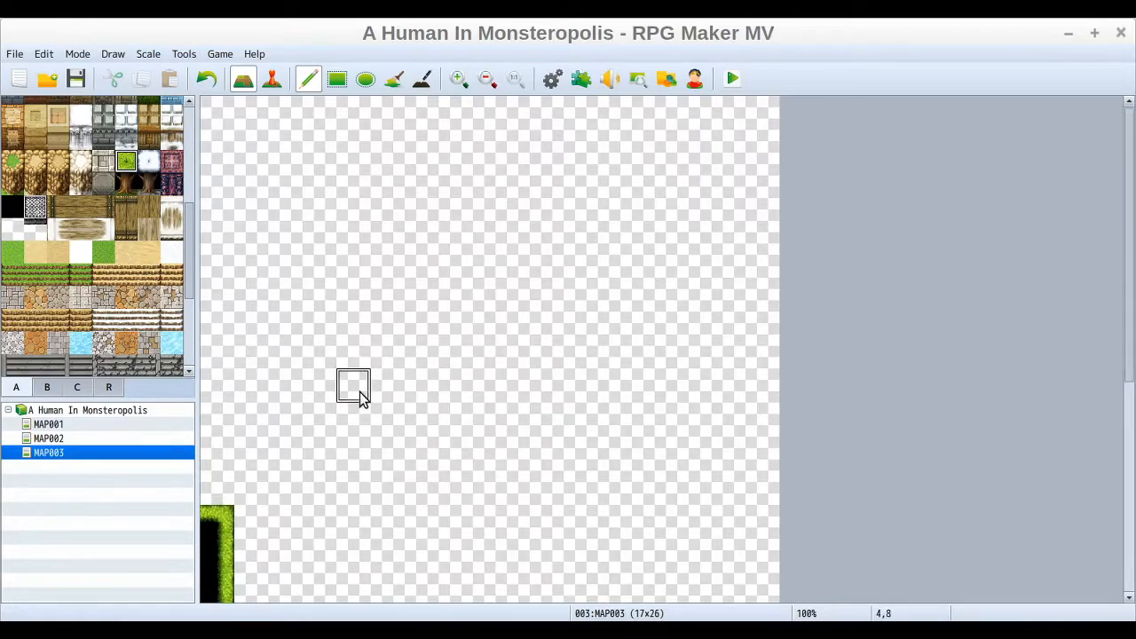
drag(221, 495, 211, 338)
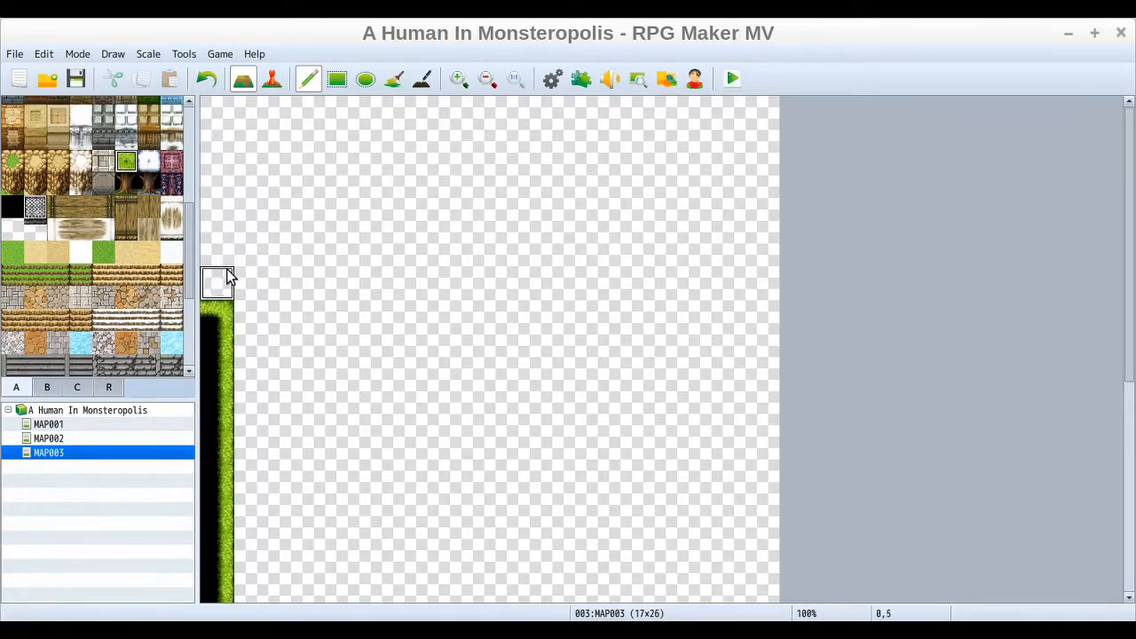
mouse_move(221, 289)
mouse_down()
mouse_move(221, 113)
mouse_move(252, 110)
mouse_up()
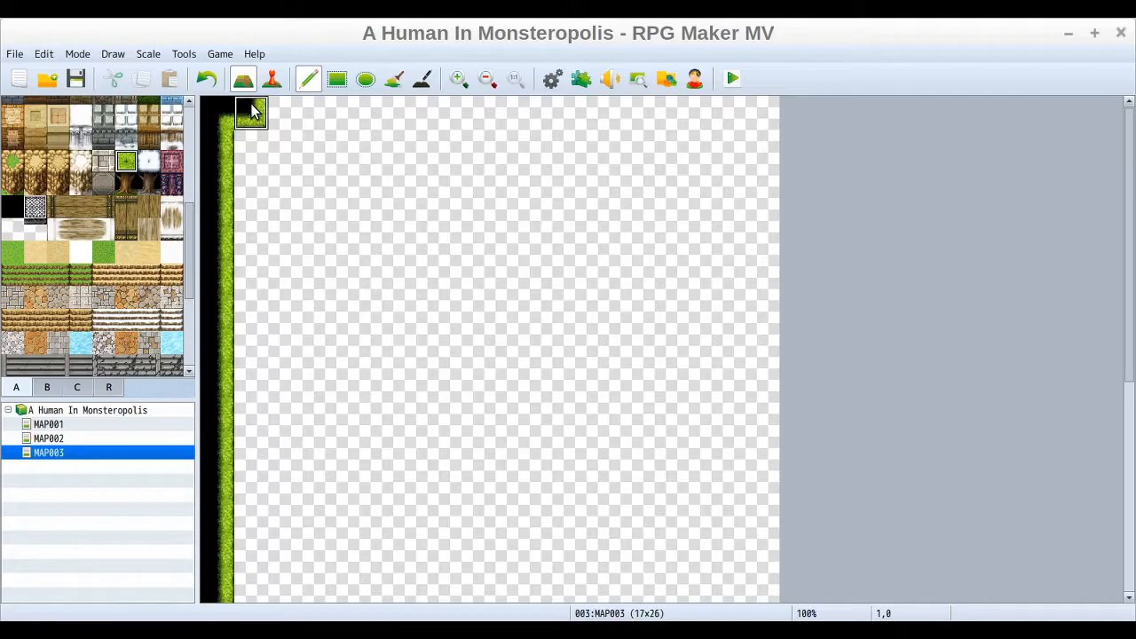
drag(401, 120, 579, 106)
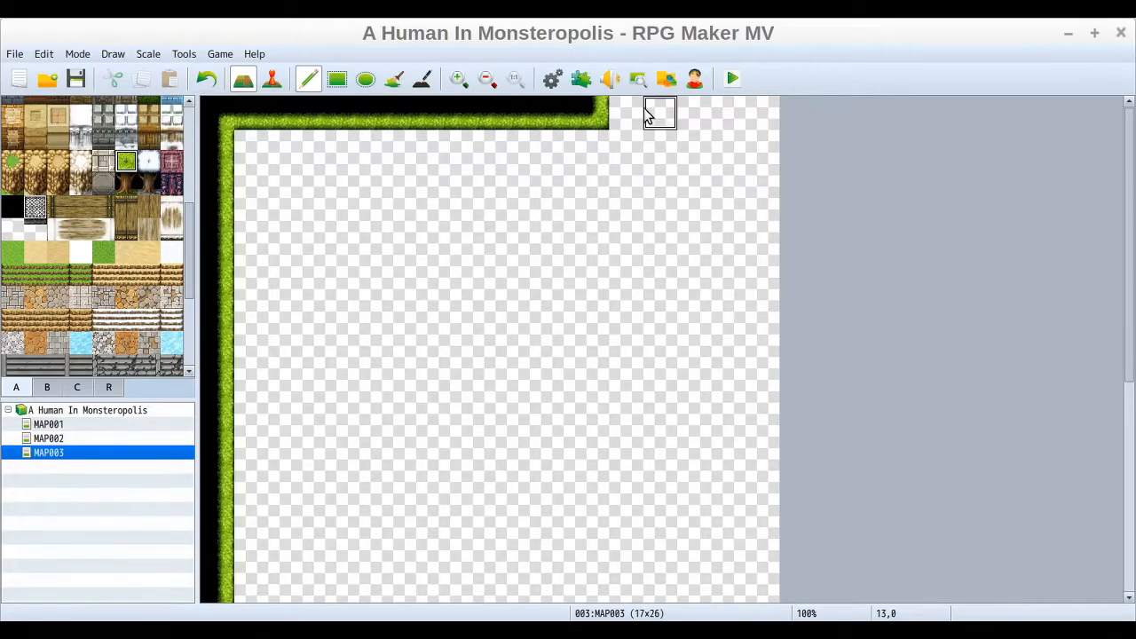
Step: Paint forest down the right edge of the map to the bottom row
mouse_move(696, 109)
mouse_down()
mouse_move(755, 113)
mouse_move(773, 203)
mouse_move(768, 457)
mouse_up()
drag(1128, 266, 1130, 436)
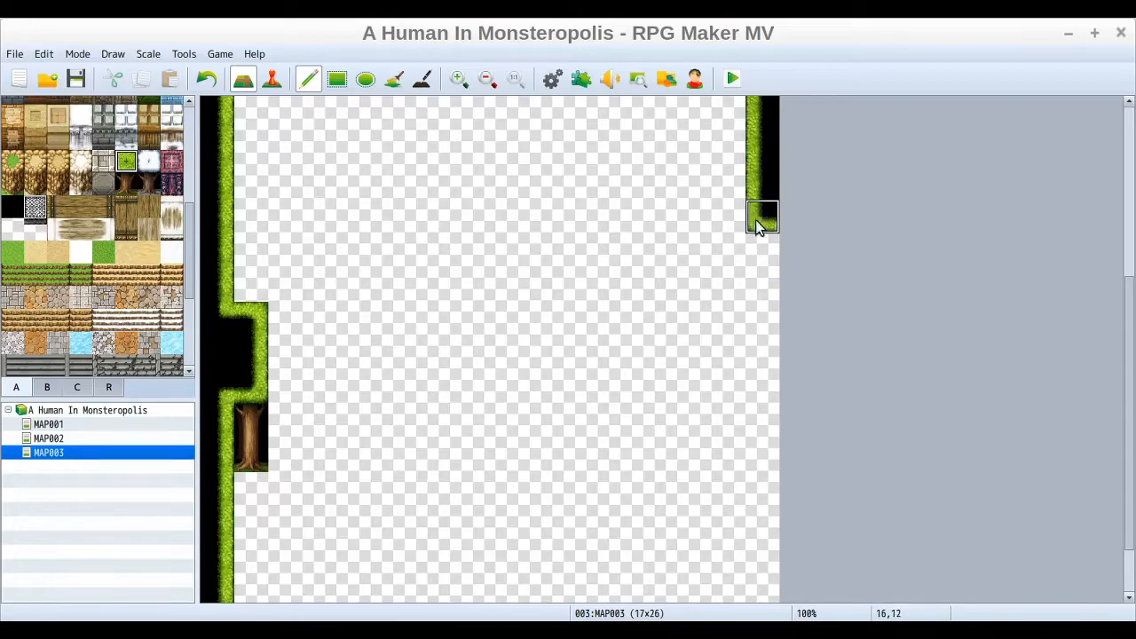
mouse_move(761, 308)
mouse_down()
mouse_move(751, 337)
mouse_move(772, 452)
mouse_up()
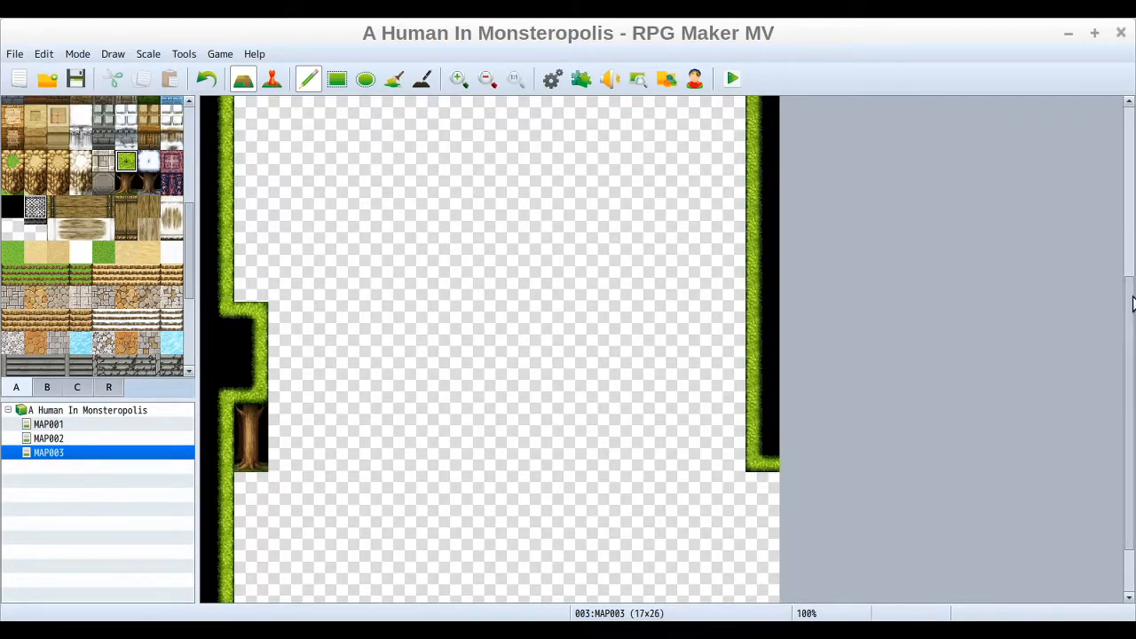
scroll(1133, 305, down, 3)
drag(773, 406, 765, 563)
mouse_move(1131, 493)
mouse_down()
mouse_move(1125, 429)
mouse_move(1131, 493)
mouse_up()
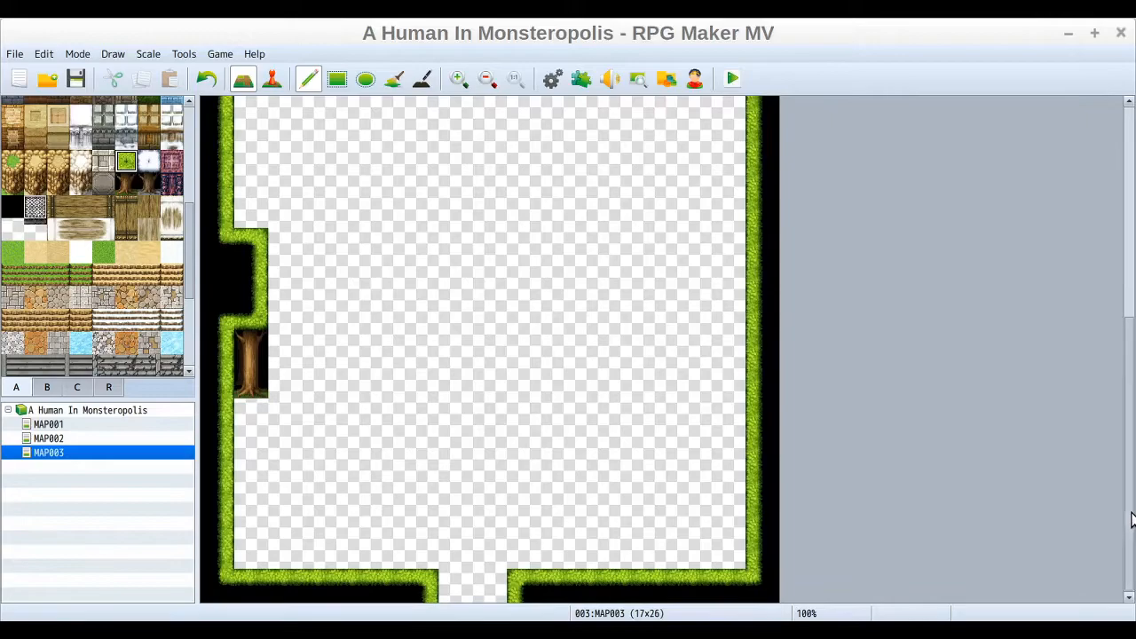
Step: Draw a stepped diagonal forest ridge from the bottom edge up toward the map's centre
click(578, 556)
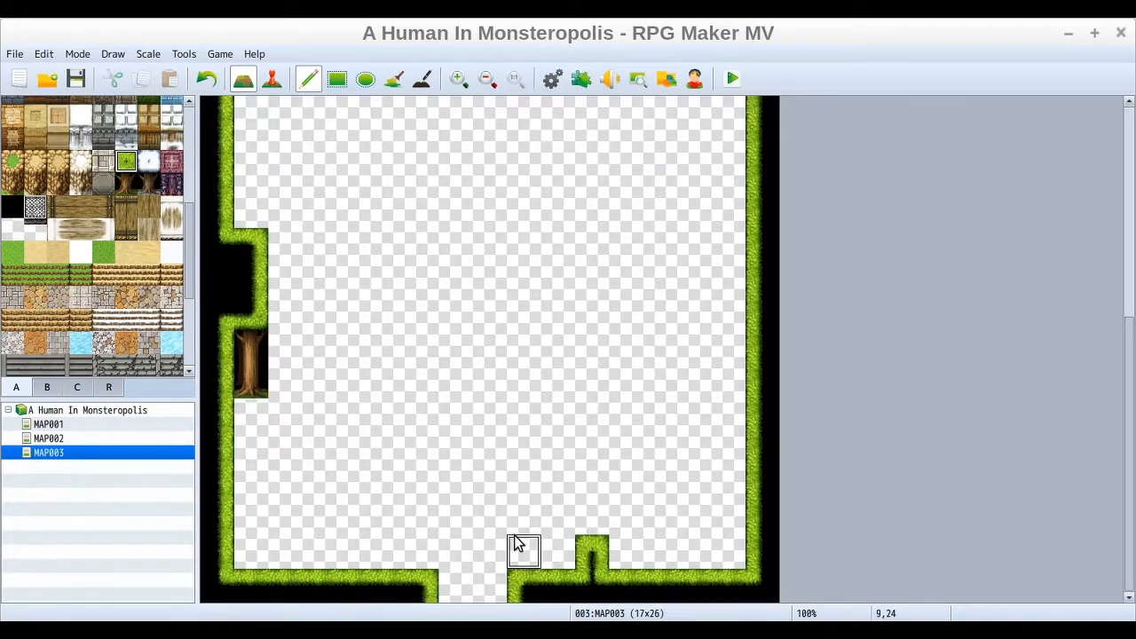
mouse_move(586, 520)
mouse_down()
mouse_move(540, 457)
mouse_move(440, 382)
mouse_move(423, 345)
mouse_move(441, 304)
mouse_up()
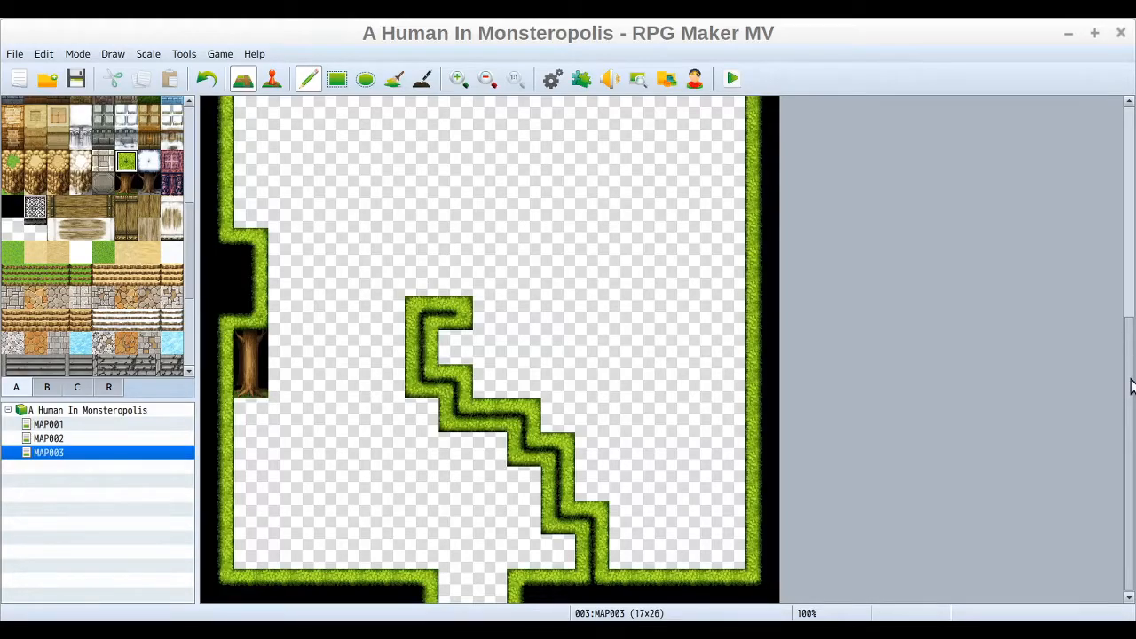
Step: Draw a stepped forest ridge rising from the left edge and running horizontally toward the map's centre
drag(1132, 385, 1124, 299)
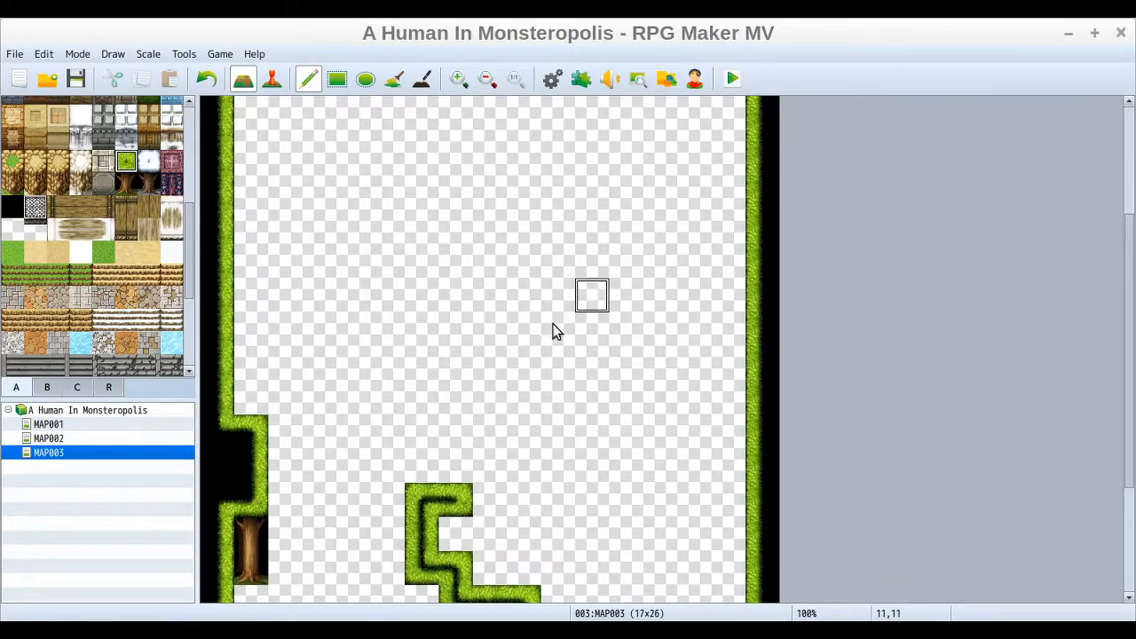
click(257, 402)
drag(289, 371, 328, 342)
drag(386, 285, 537, 253)
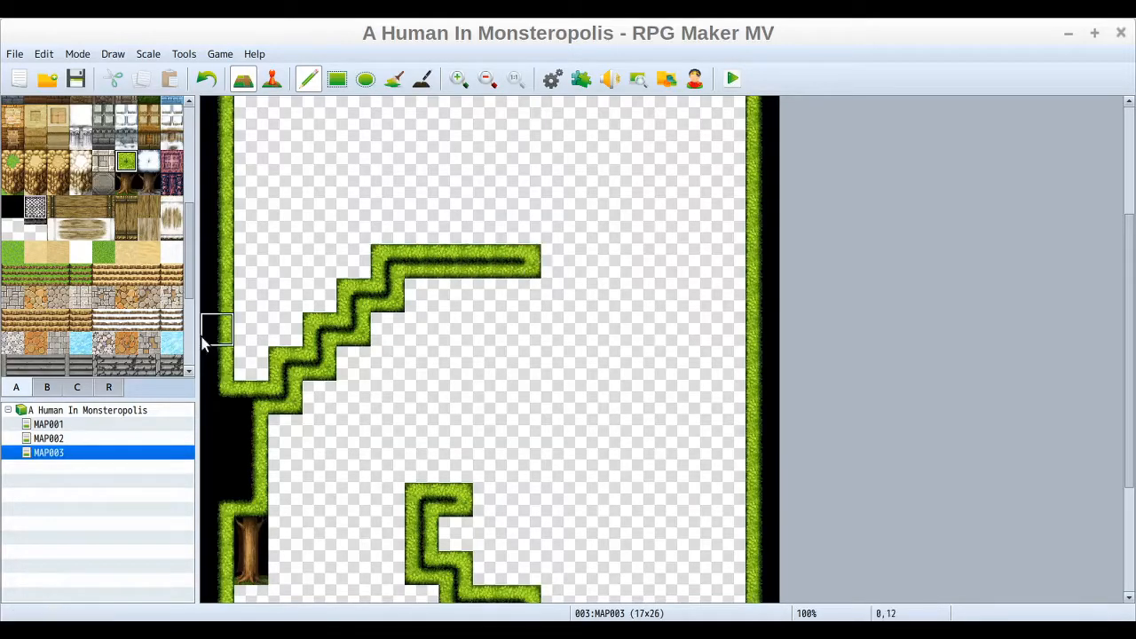
Step: Draw a stepped forest ridge from beside the top opening down and left toward the centre
drag(1130, 361, 1130, 254)
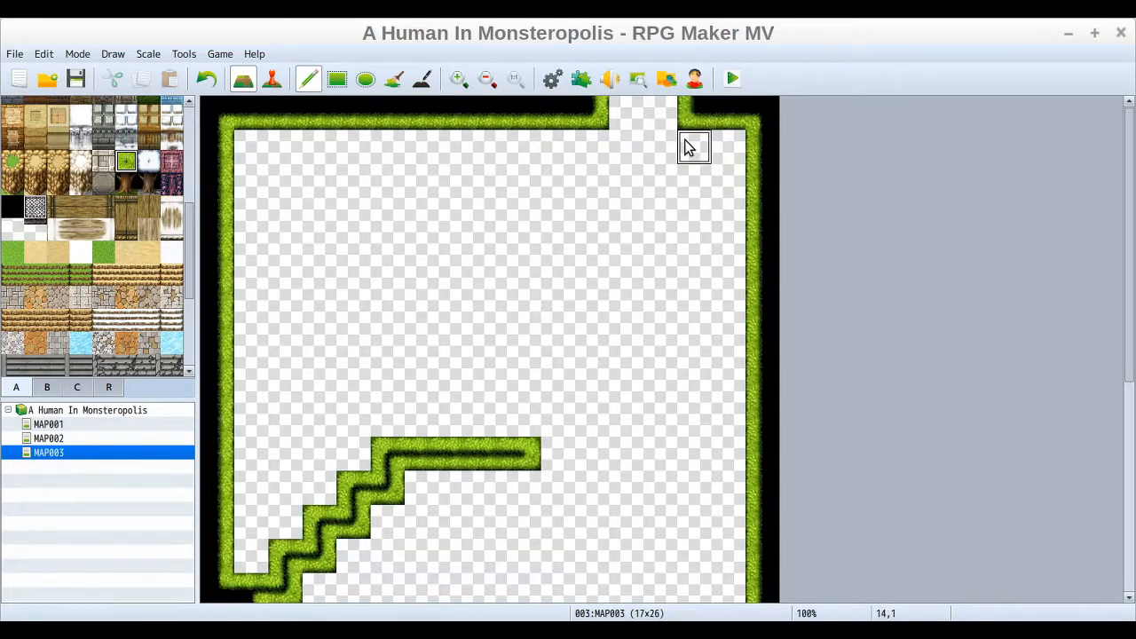
drag(573, 232, 480, 280)
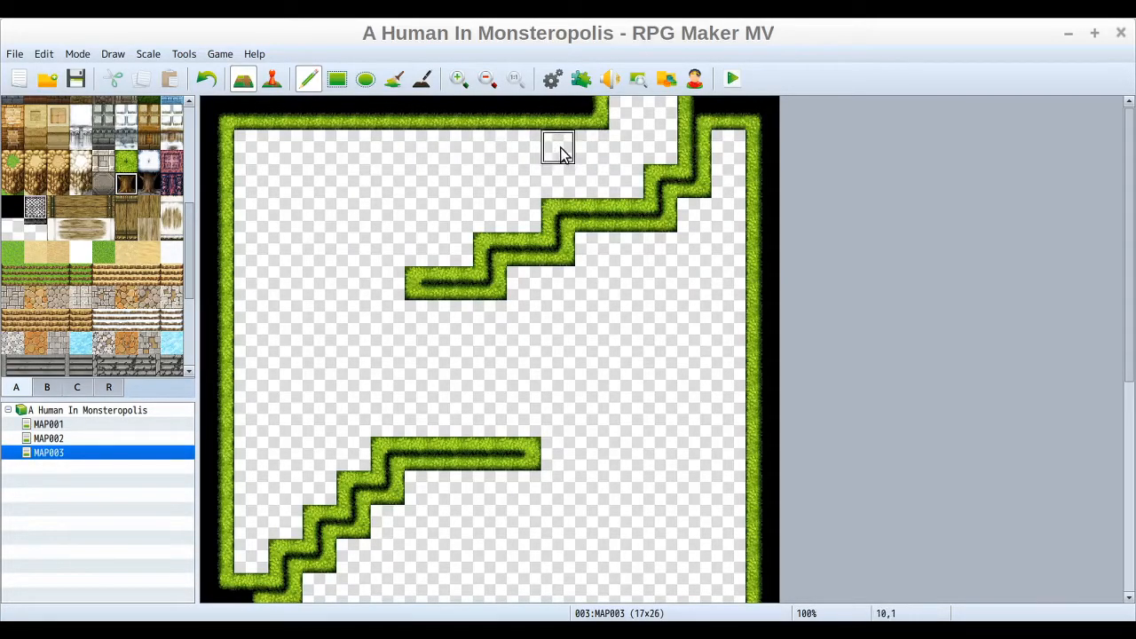
Step: Paint tree trunks under the top forest row, and undo both the trunks and the stepped ridge
drag(560, 150, 565, 187)
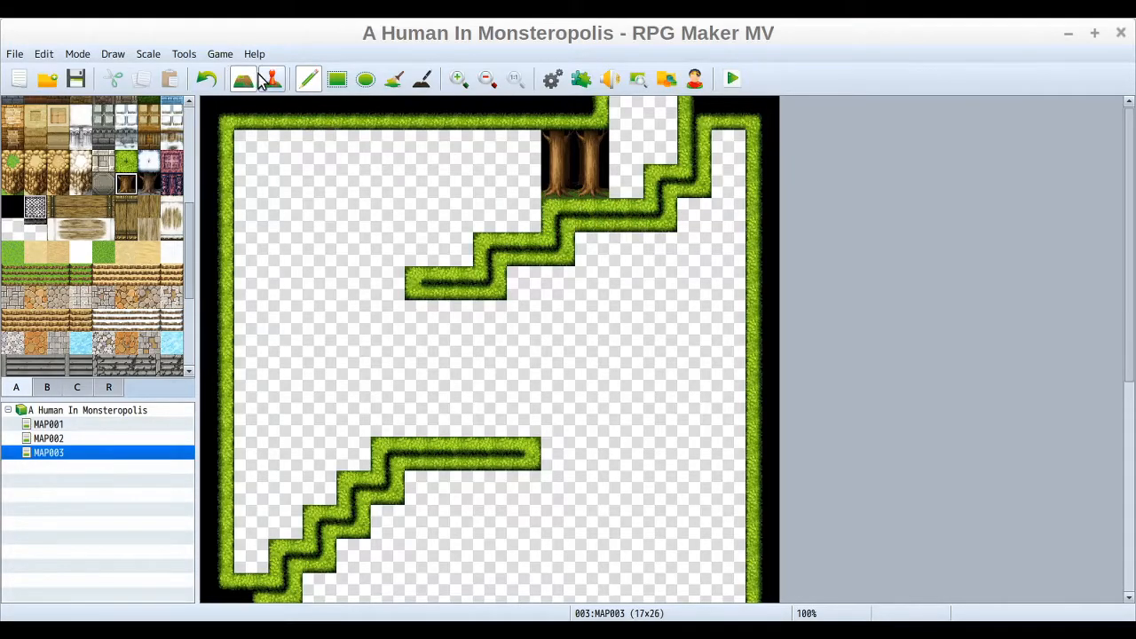
click(206, 80)
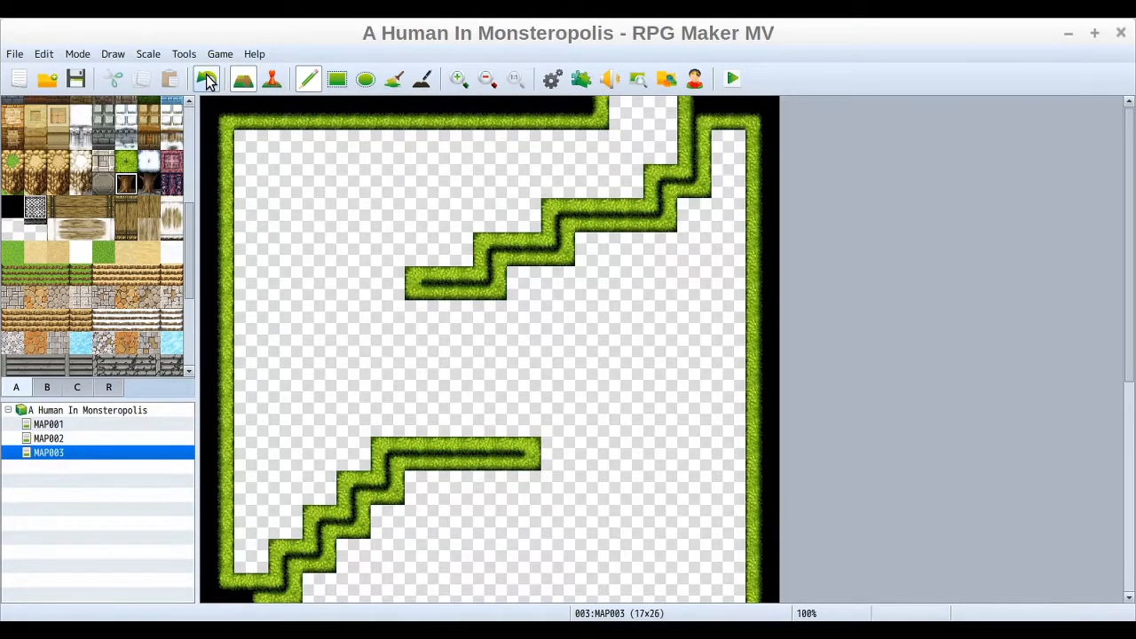
click(207, 80)
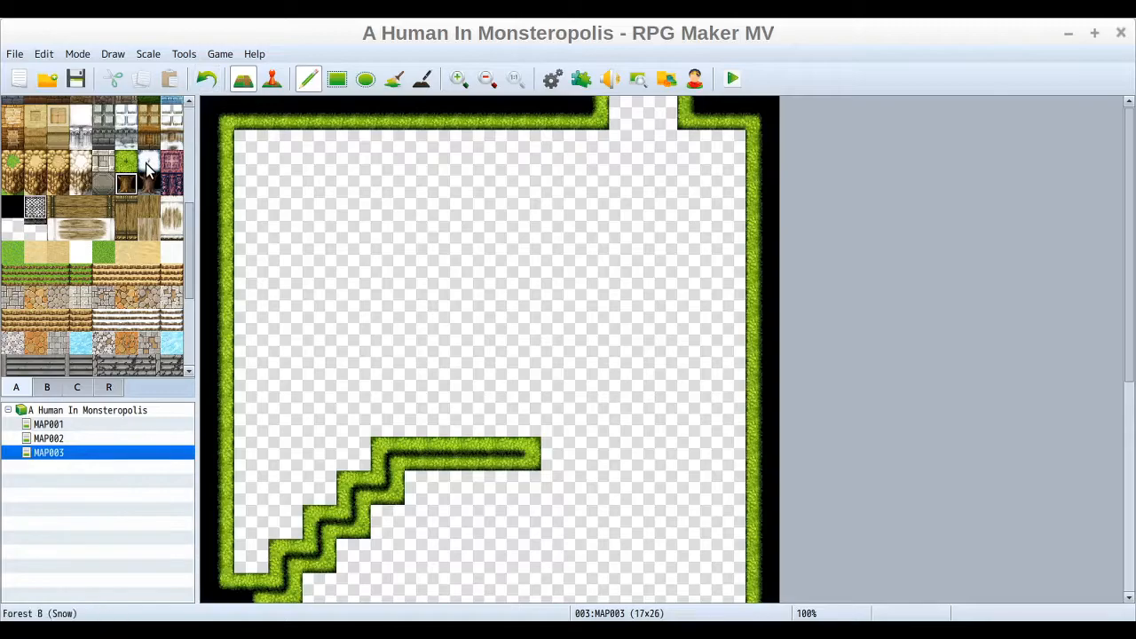
Step: Draw a forest ridge from the top opening down and across the upper map, filling forest from the right edge to it
mouse_move(688, 111)
mouse_down()
mouse_move(689, 239)
mouse_move(613, 252)
mouse_move(587, 284)
mouse_move(513, 281)
mouse_move(426, 236)
mouse_move(391, 241)
mouse_move(349, 280)
mouse_up()
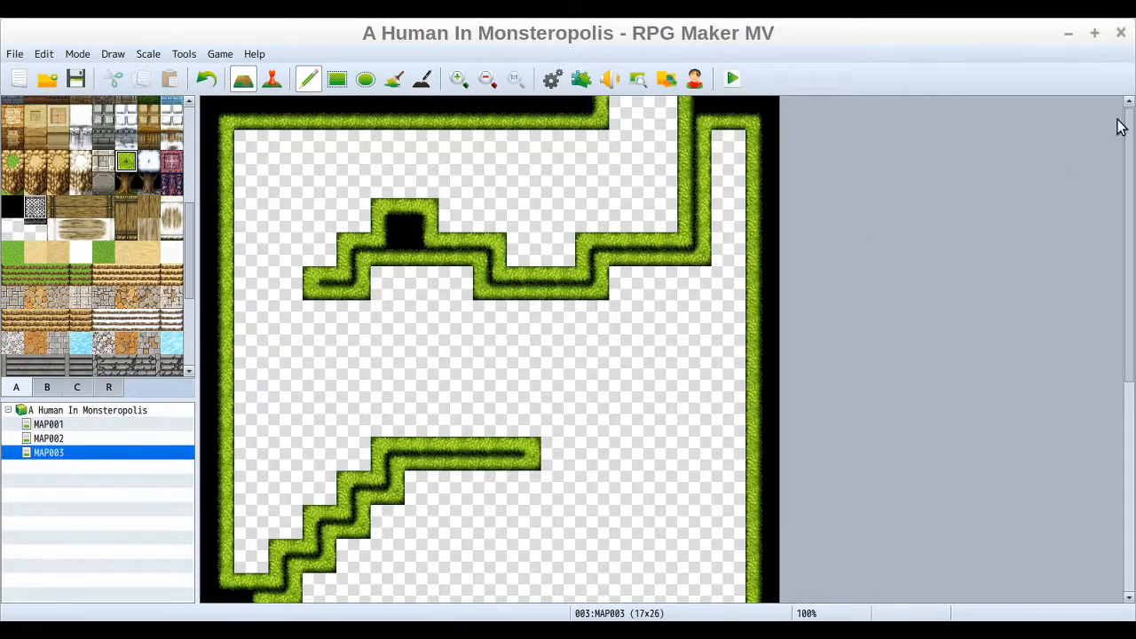
mouse_move(743, 155)
mouse_down()
mouse_move(728, 145)
mouse_move(734, 287)
mouse_move(661, 283)
mouse_up()
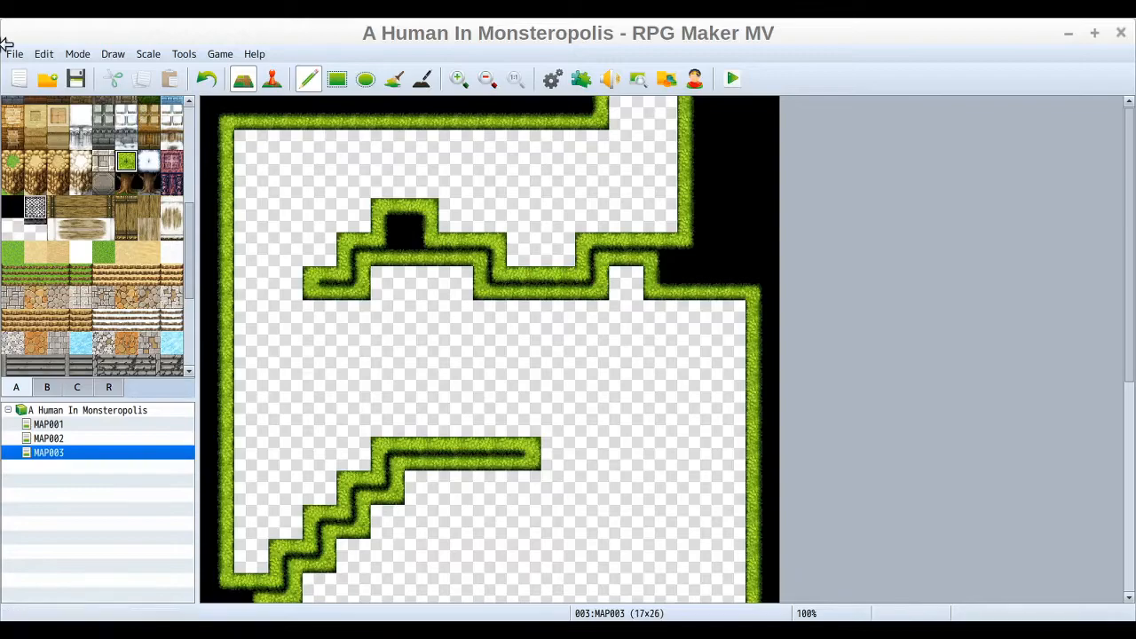
Step: Reshape the upper ridge by erasing and refilling forest tiles at its junction and removing its raised bump
click(12, 229)
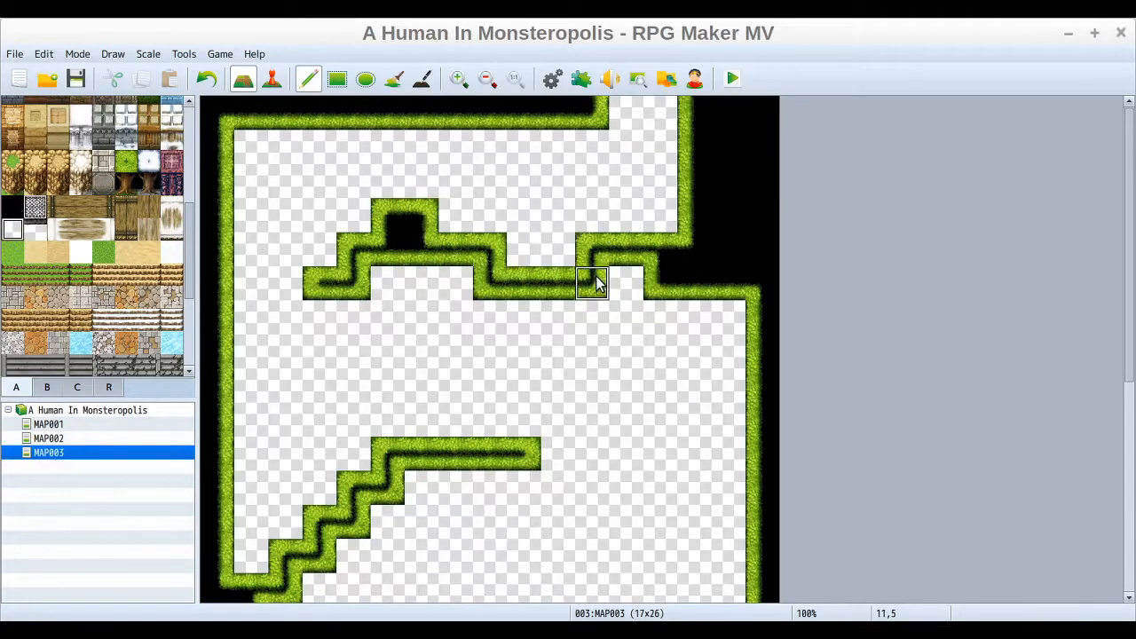
click(594, 280)
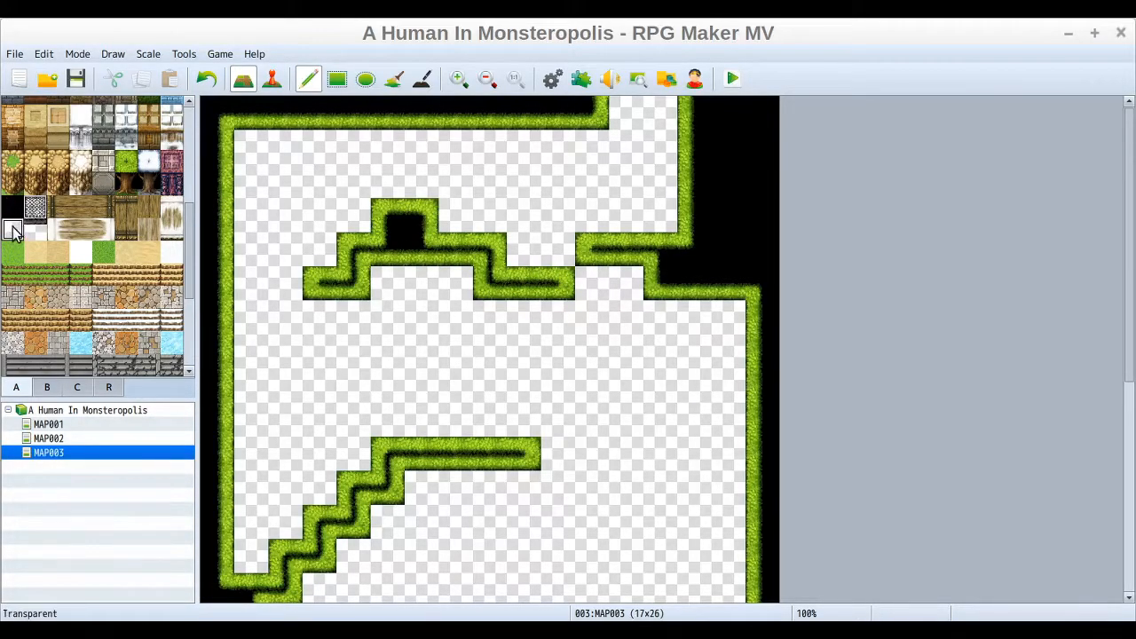
click(125, 161)
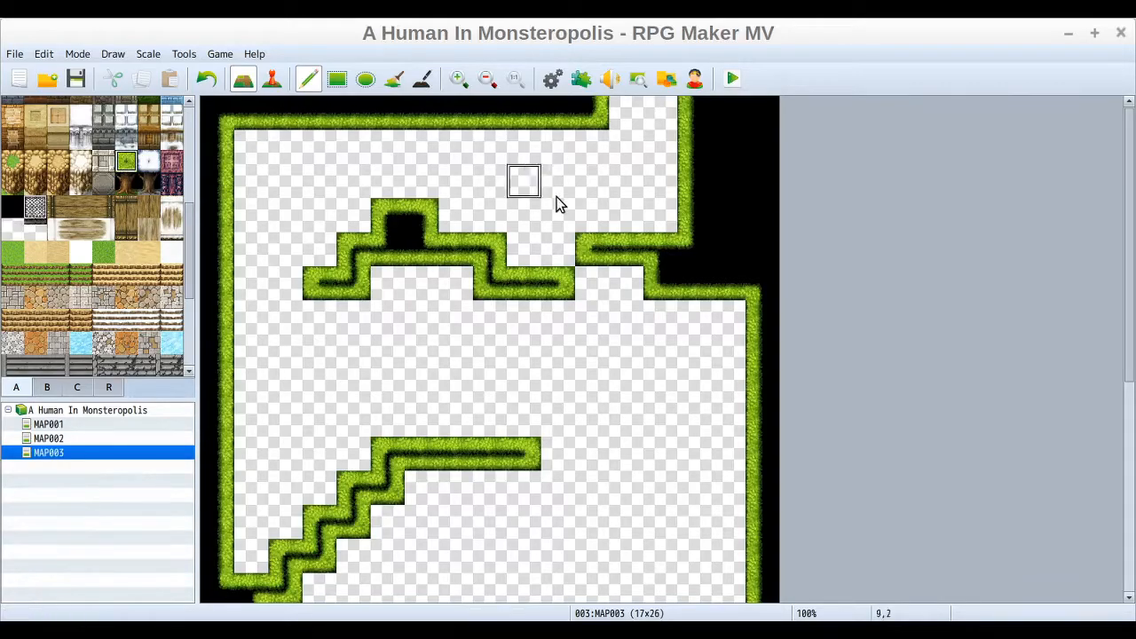
drag(573, 251, 515, 246)
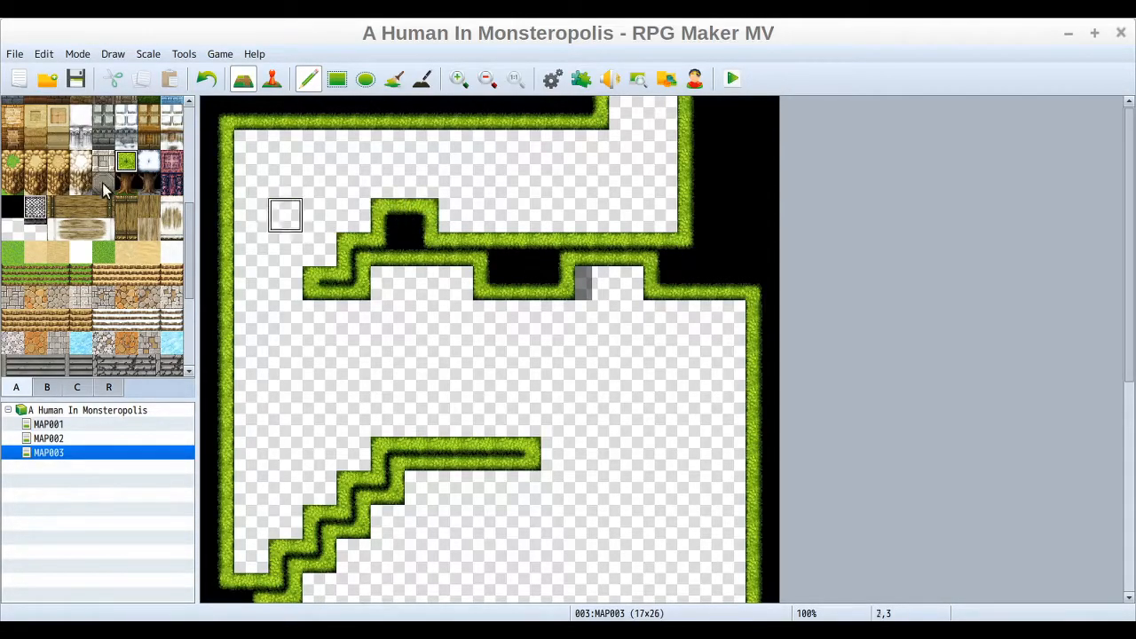
click(12, 229)
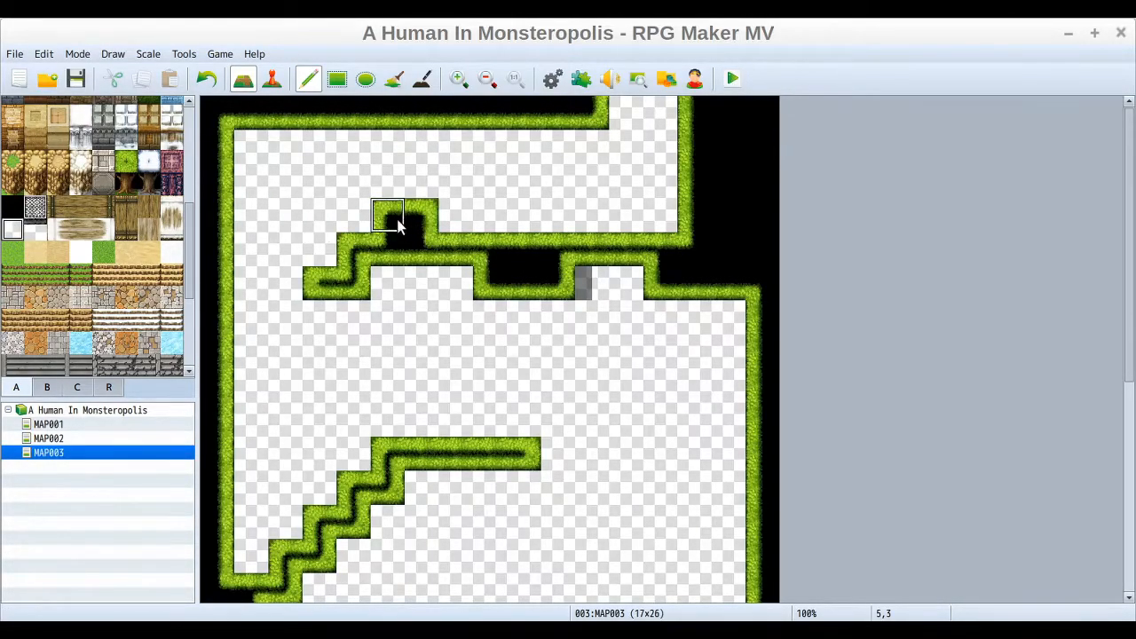
drag(398, 223, 428, 224)
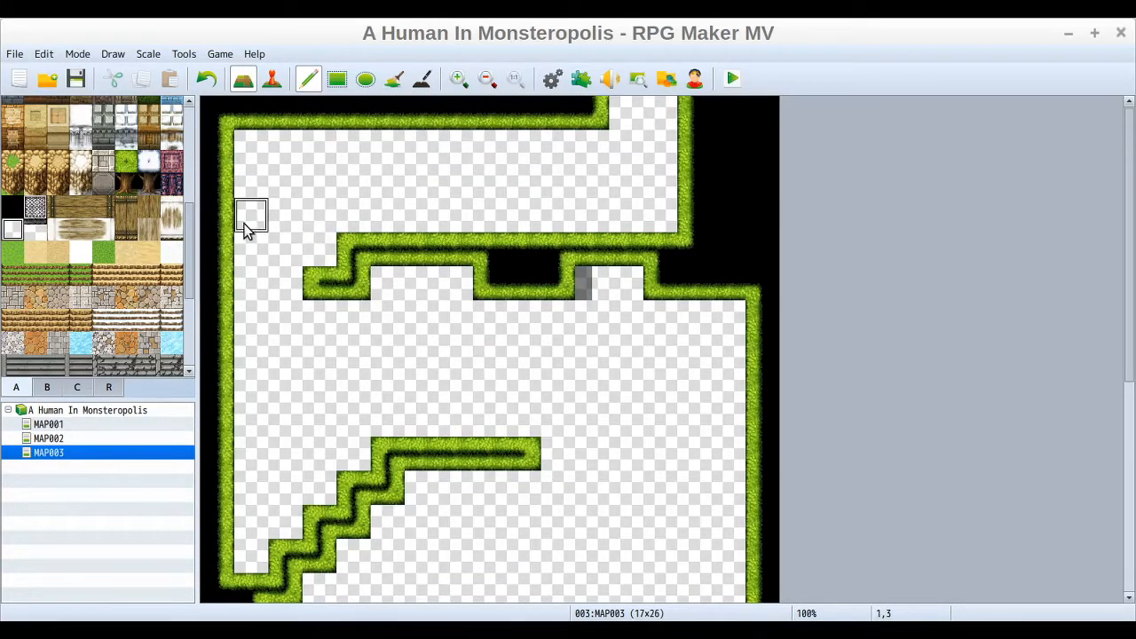
Step: Paint a row of tree trunks beneath the top forest edge
click(122, 184)
mouse_move(250, 146)
mouse_down()
mouse_move(254, 177)
mouse_move(585, 182)
mouse_move(487, 148)
mouse_move(284, 144)
mouse_up()
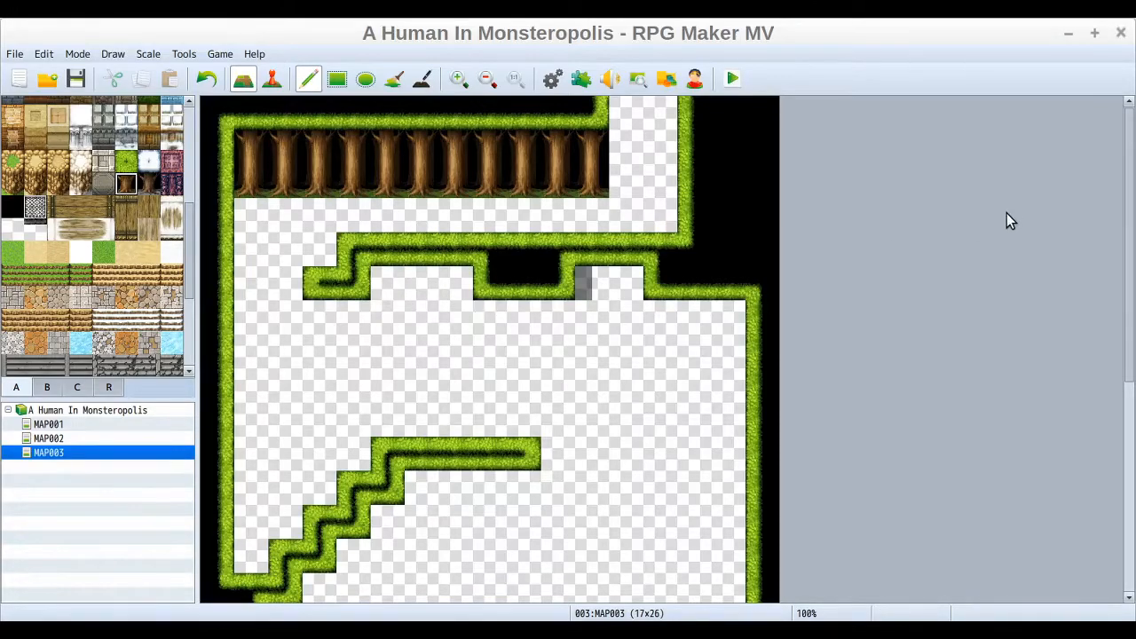
Step: Fill the lower-left corner beside the bottom opening with forest
drag(1132, 246, 1134, 461)
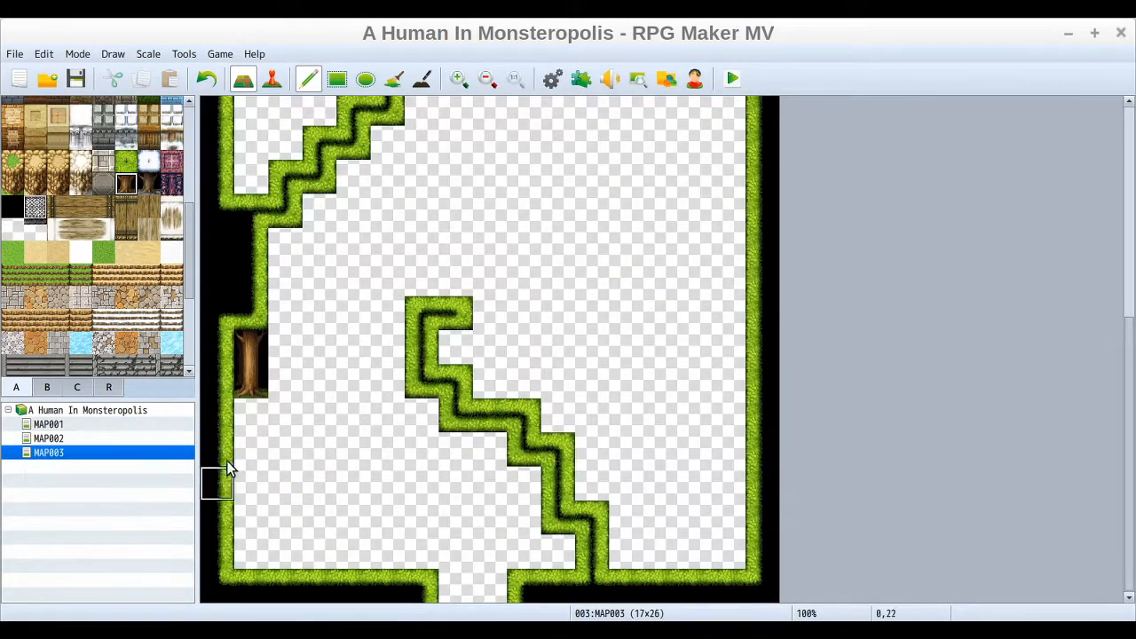
click(122, 161)
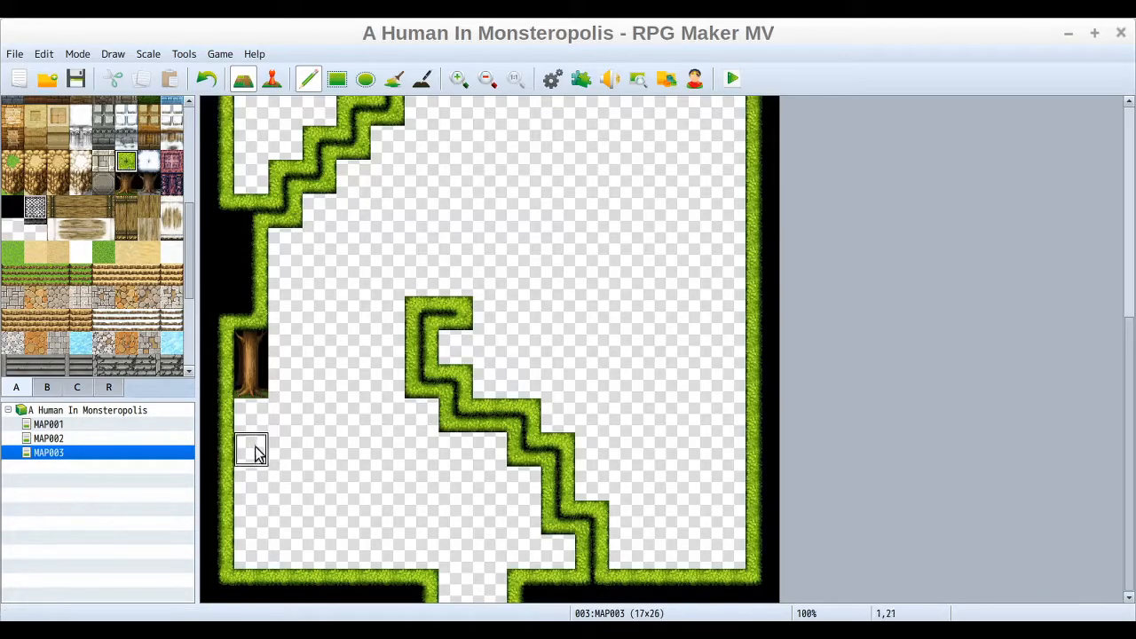
mouse_move(245, 479)
mouse_down()
mouse_move(345, 525)
mouse_move(359, 560)
mouse_move(250, 525)
mouse_move(251, 552)
mouse_up()
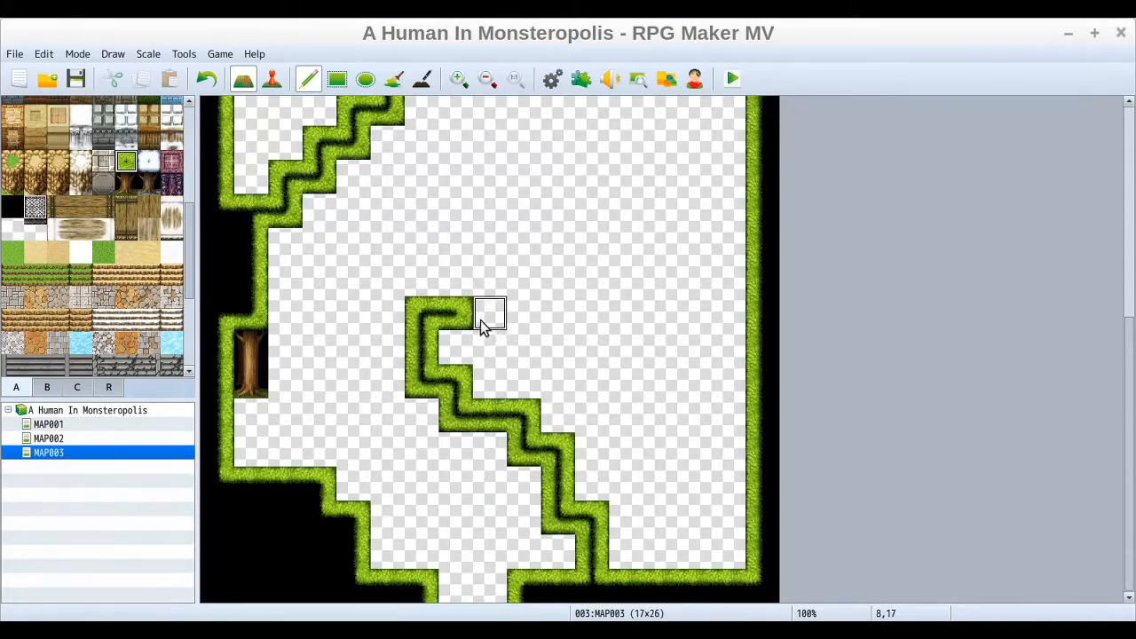
Step: Connect the lower diagonal ridge to the right edge with a forest row and fill the enclosed area with forest
drag(518, 327, 755, 318)
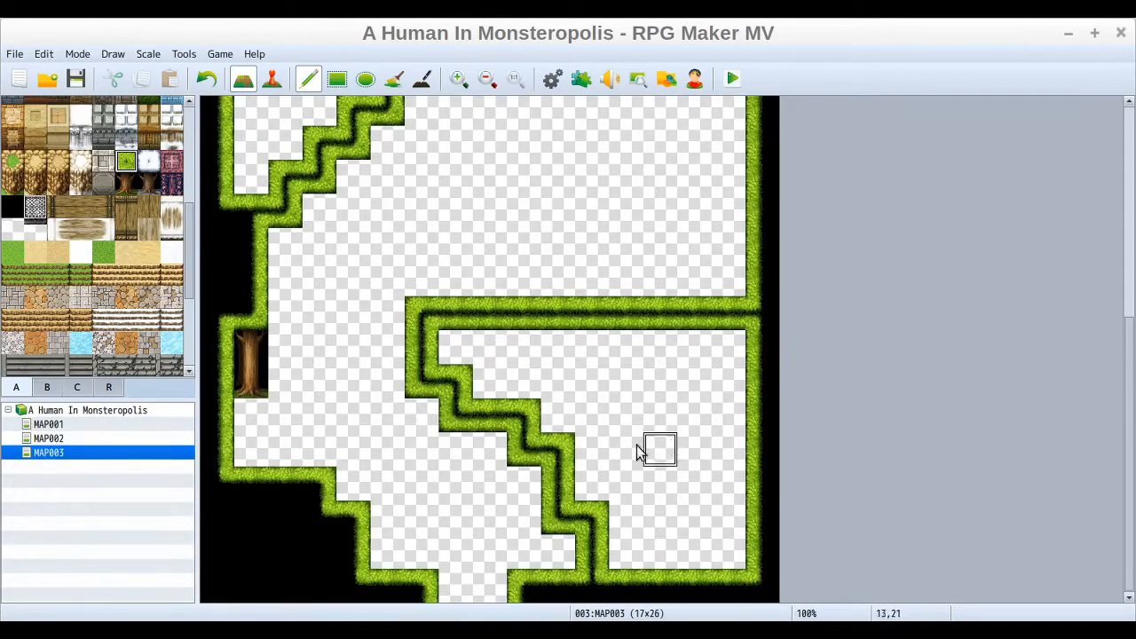
click(394, 80)
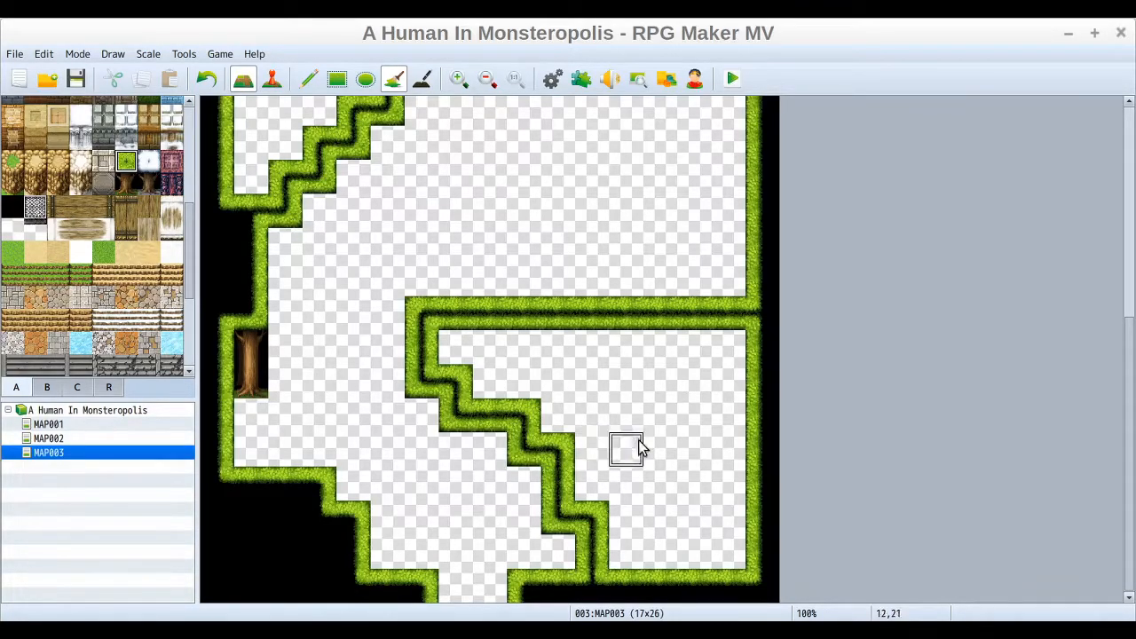
click(650, 397)
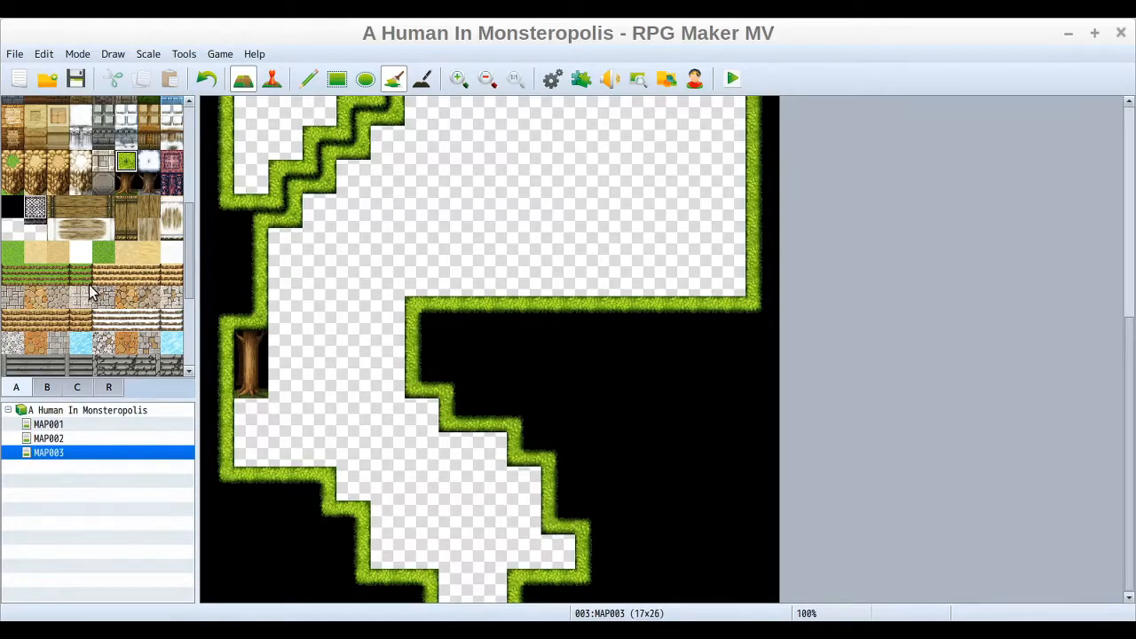
Step: Try filling the open ground with tree trunks and undo the fill
click(15, 228)
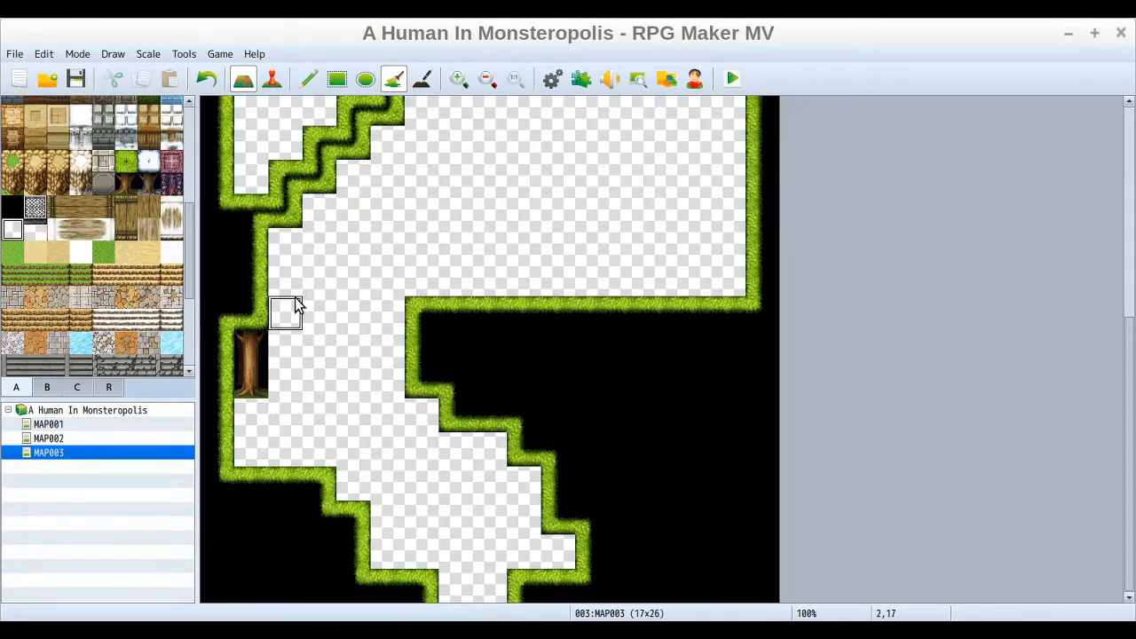
click(257, 371)
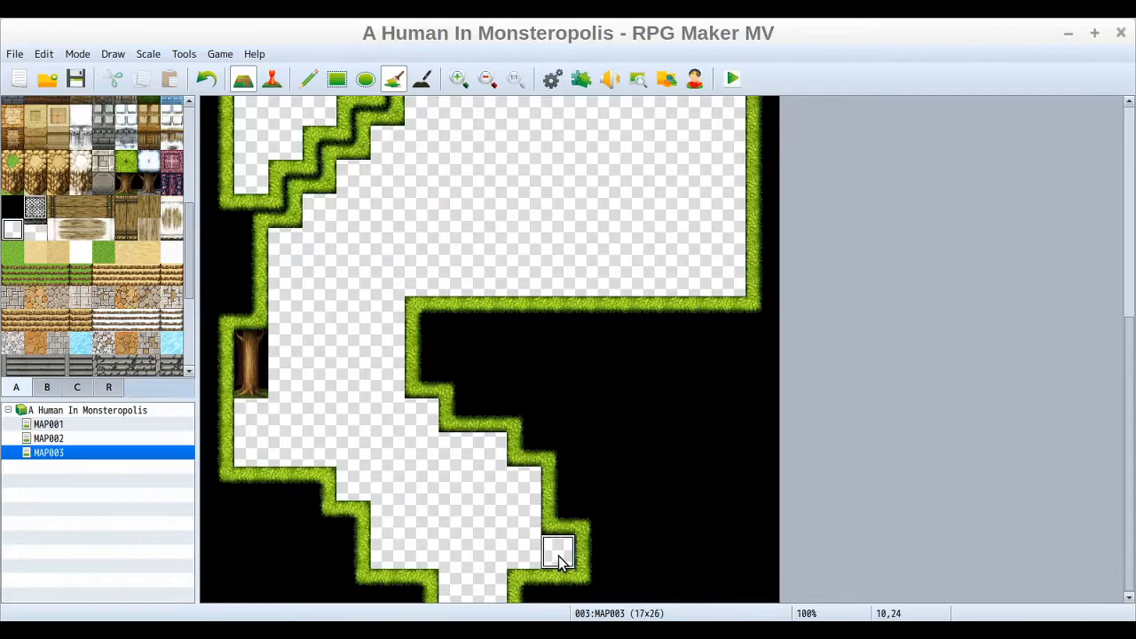
click(127, 184)
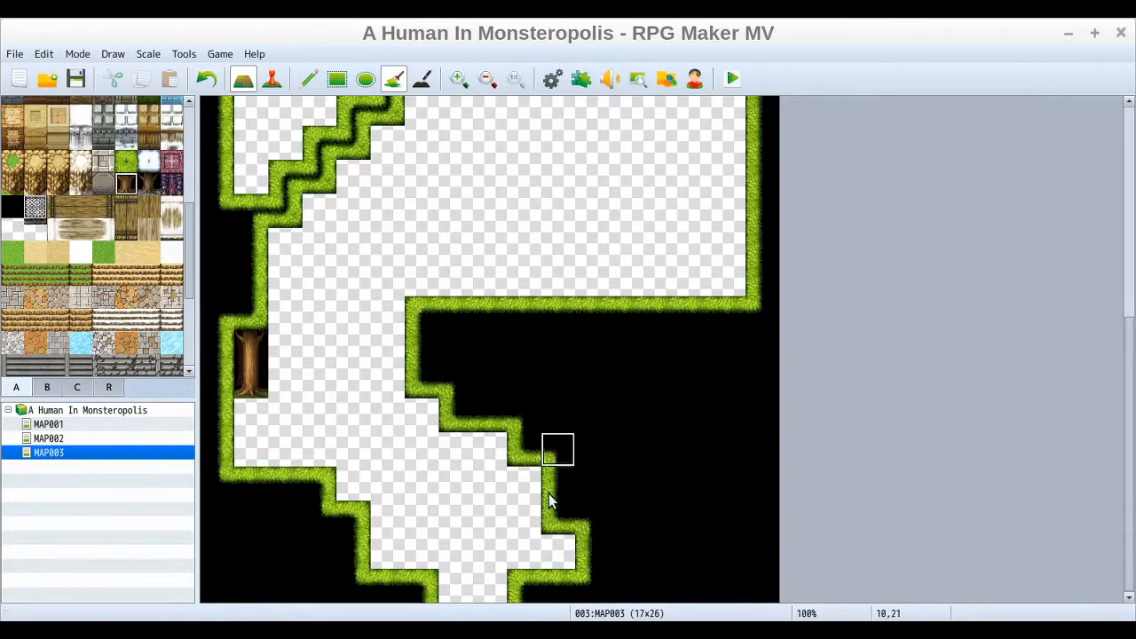
click(558, 552)
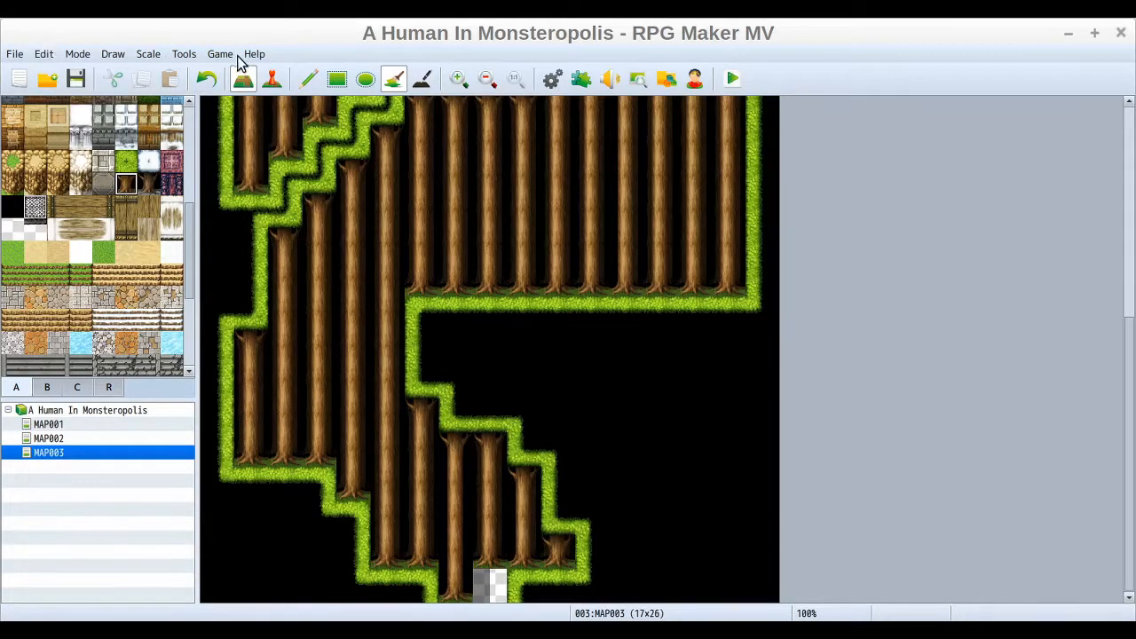
click(209, 81)
Step: Place tree trunks one by one beneath the stepped edge of the lower diagonal forest
click(306, 80)
click(559, 550)
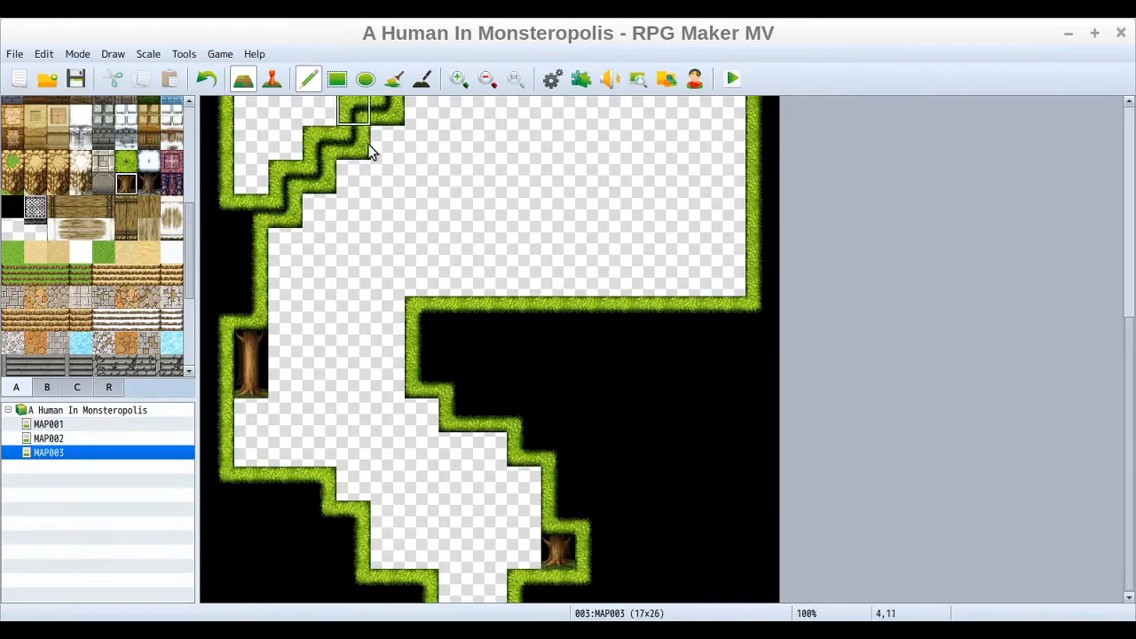
click(558, 519)
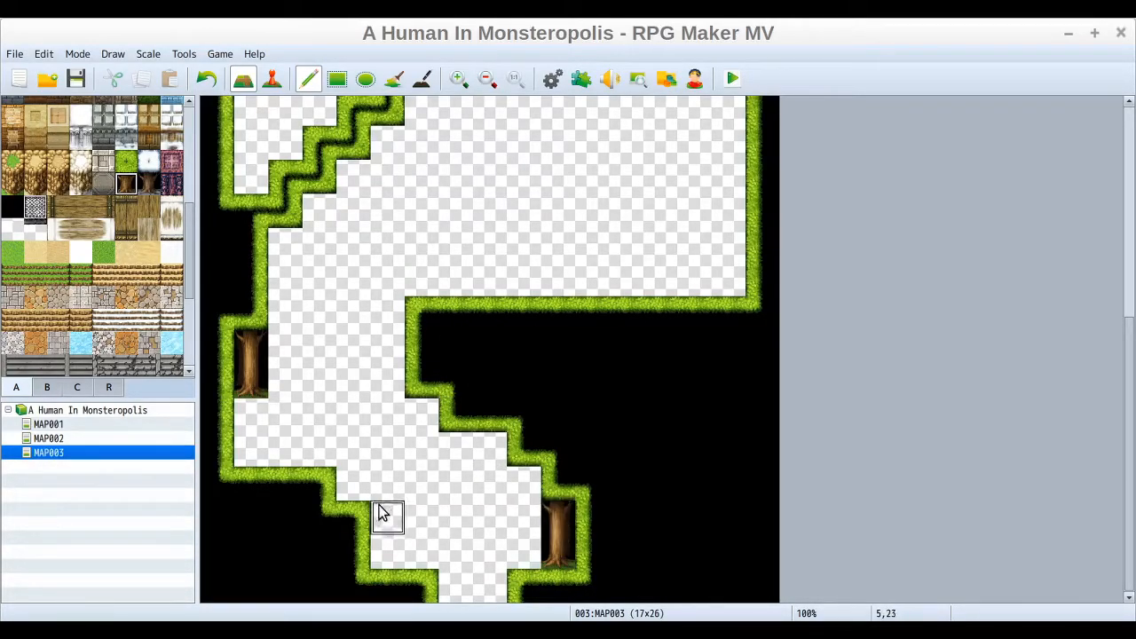
click(524, 483)
click(526, 508)
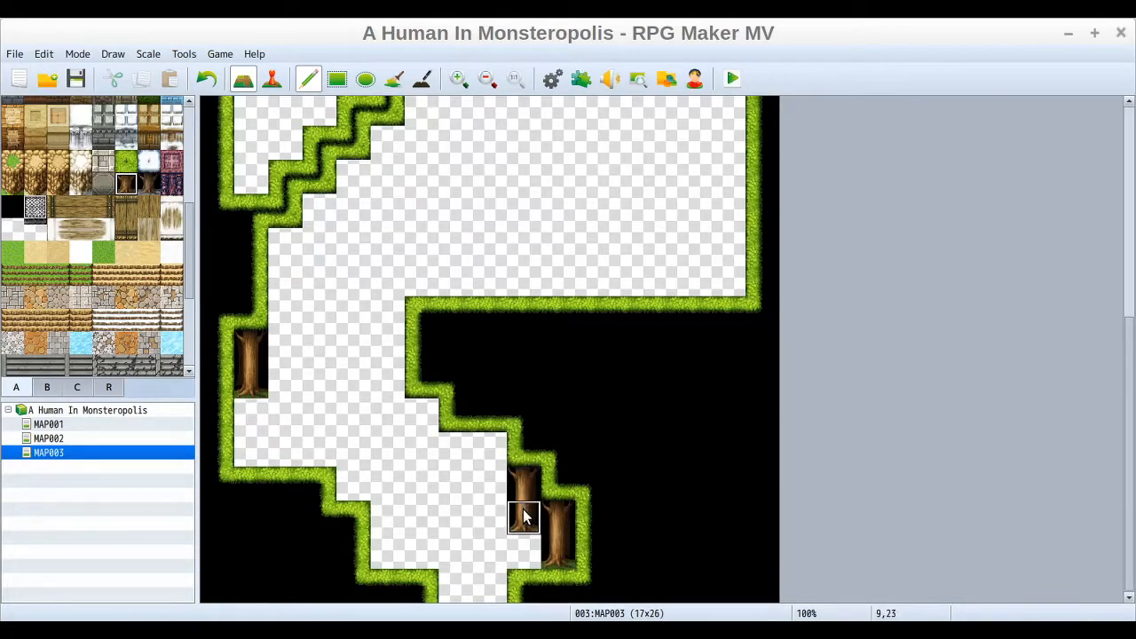
click(494, 454)
click(456, 457)
click(457, 481)
drag(421, 415, 425, 434)
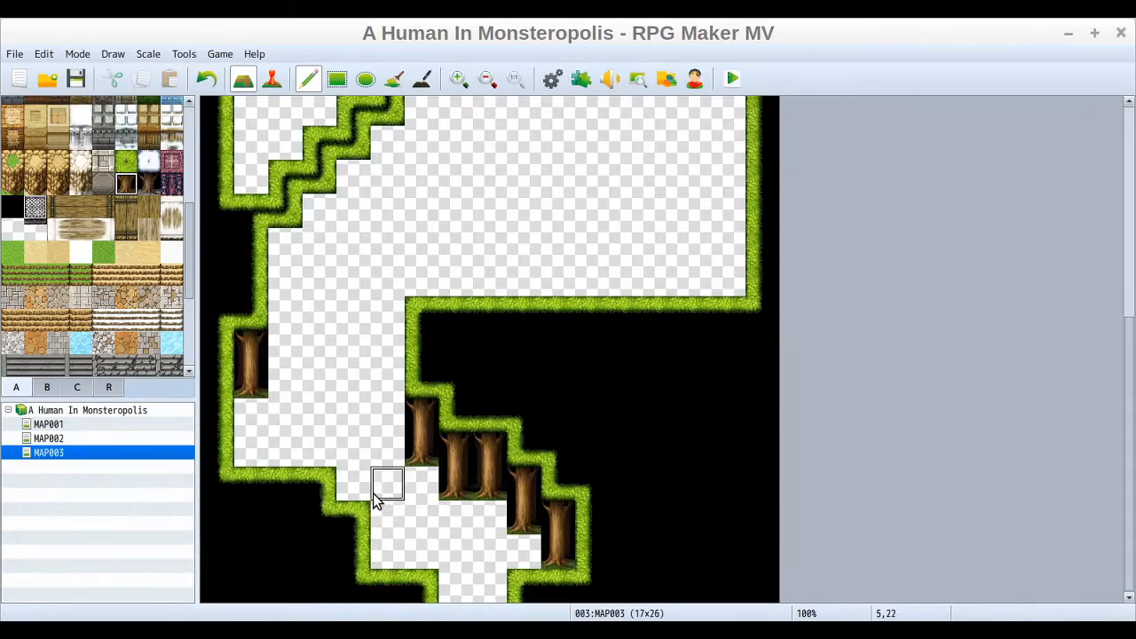
Step: Place tree trunks beneath the upper-left stepped ridge along its steps and its horizontal arm
click(284, 257)
click(284, 269)
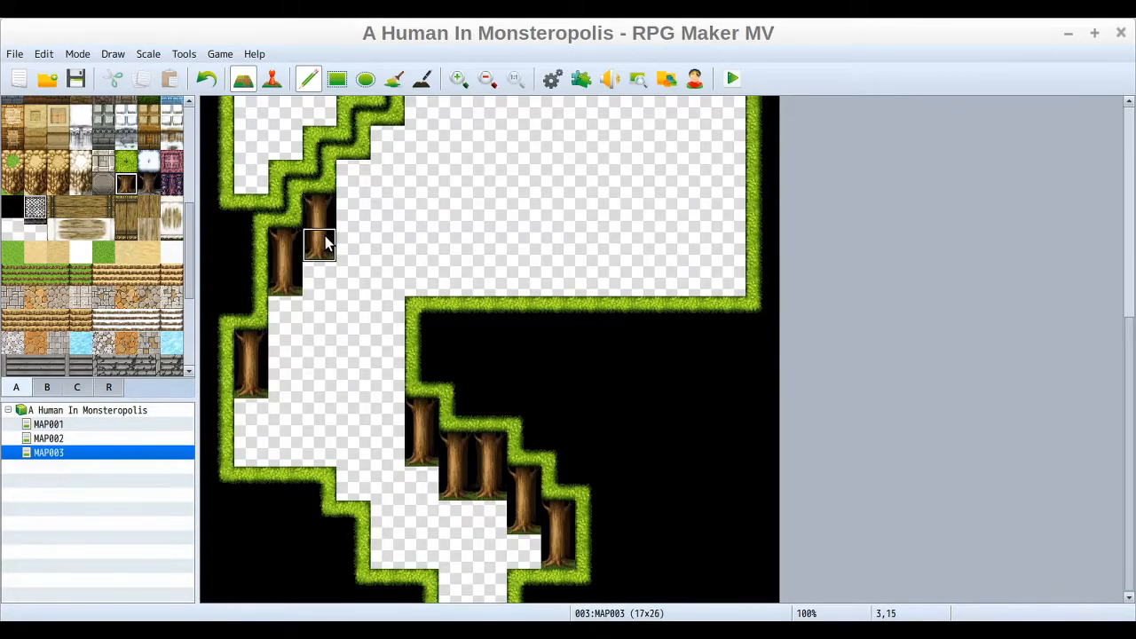
click(357, 180)
click(356, 200)
click(396, 136)
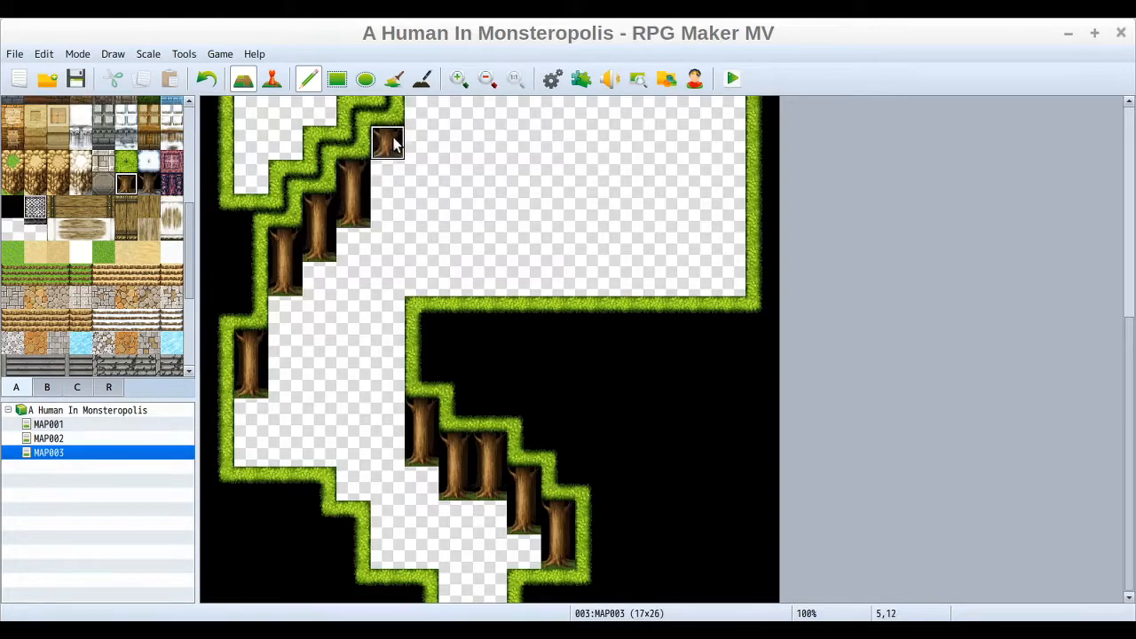
drag(1131, 381, 1128, 286)
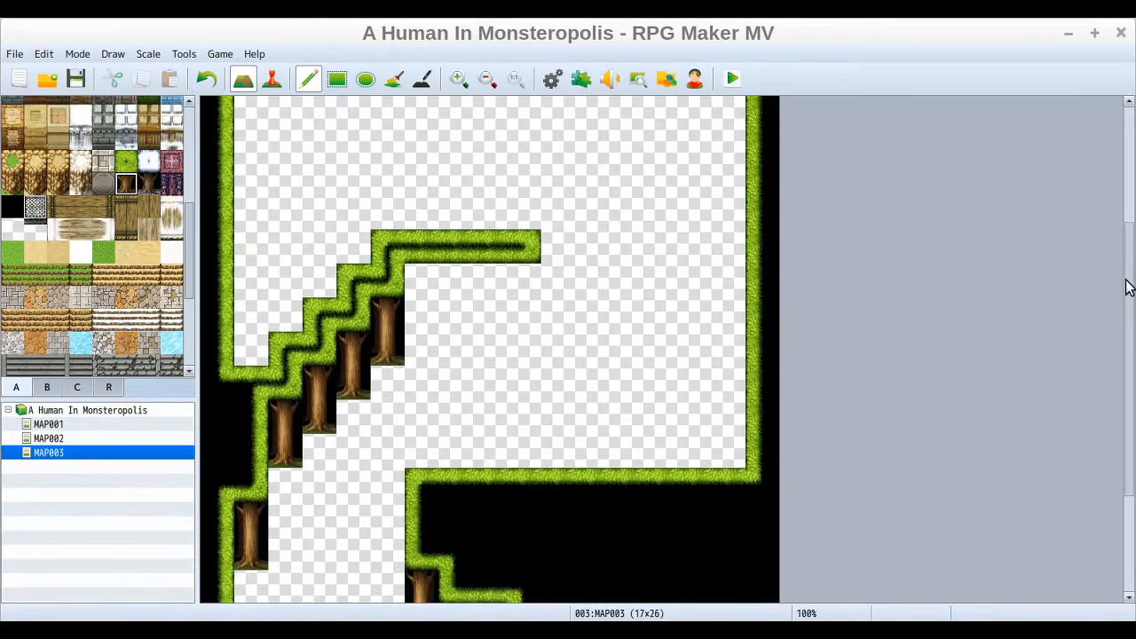
click(425, 282)
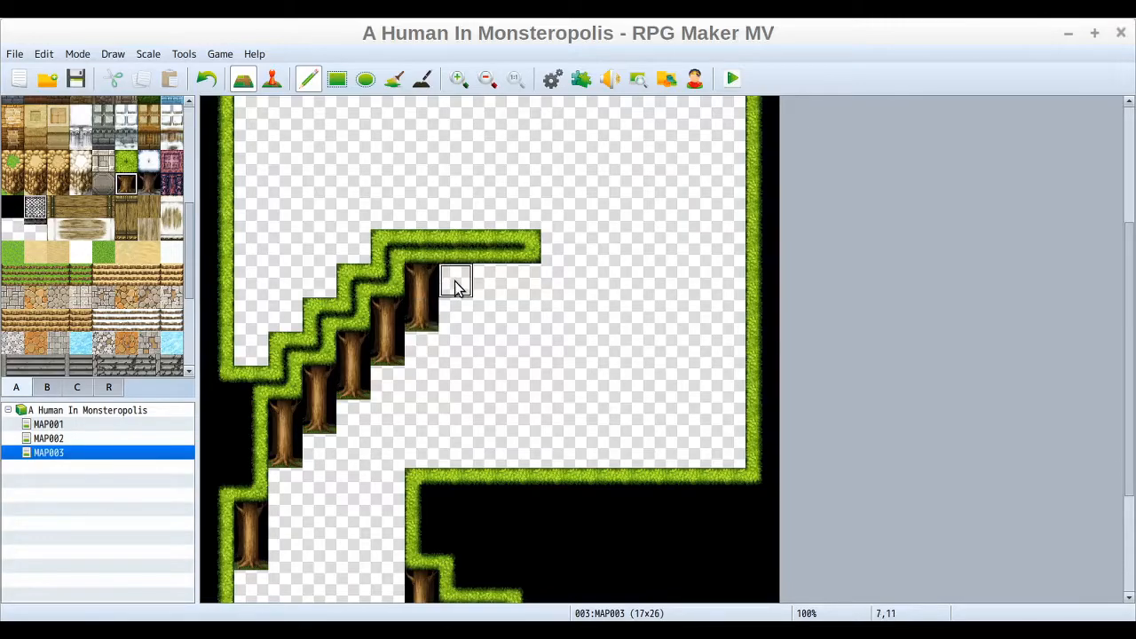
drag(528, 310, 456, 310)
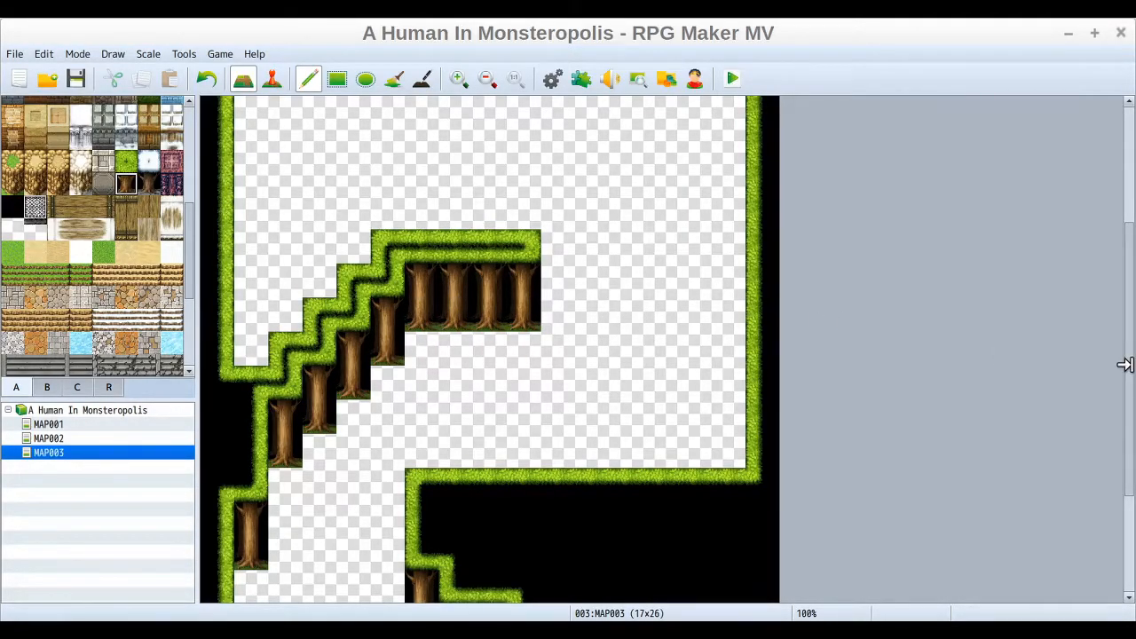
Step: Place tree trunks beneath the middle stepped forest band along its whole length
drag(1131, 372, 1120, 303)
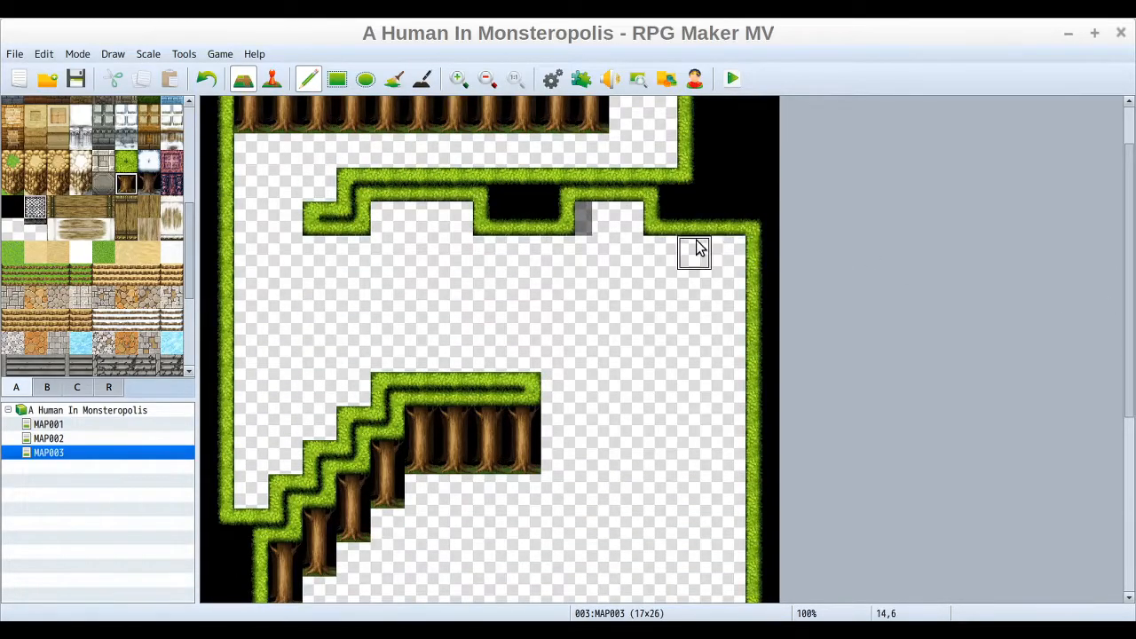
mouse_move(735, 253)
mouse_down()
mouse_move(736, 284)
mouse_move(689, 254)
mouse_move(661, 255)
mouse_move(736, 288)
mouse_up()
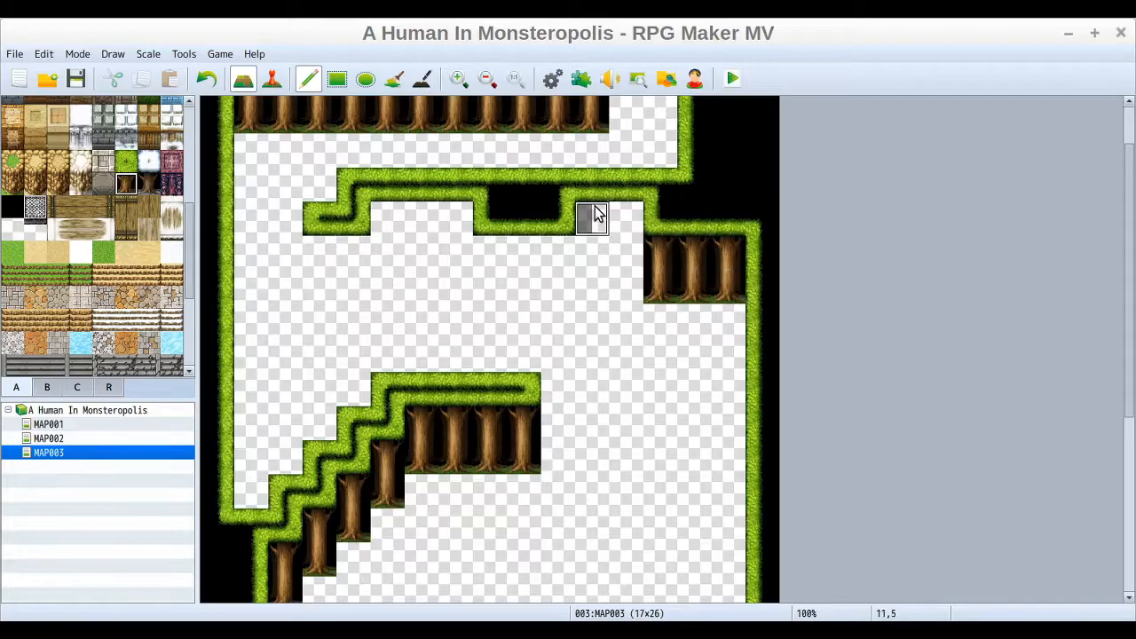
drag(591, 253, 621, 254)
drag(561, 280, 494, 292)
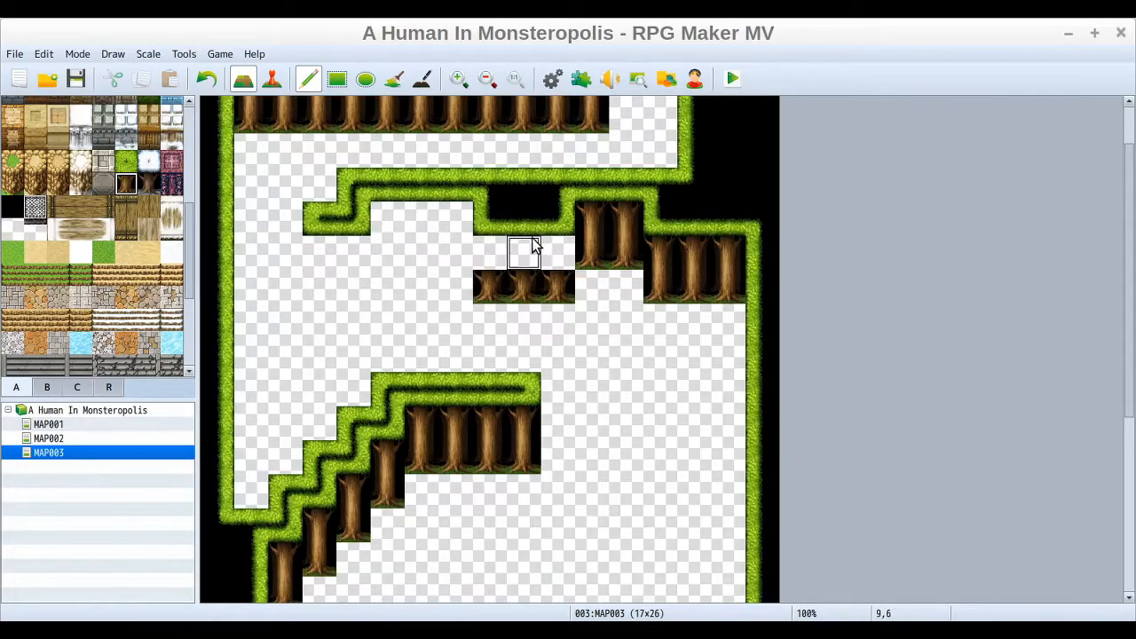
drag(557, 262, 377, 257)
drag(435, 213, 462, 210)
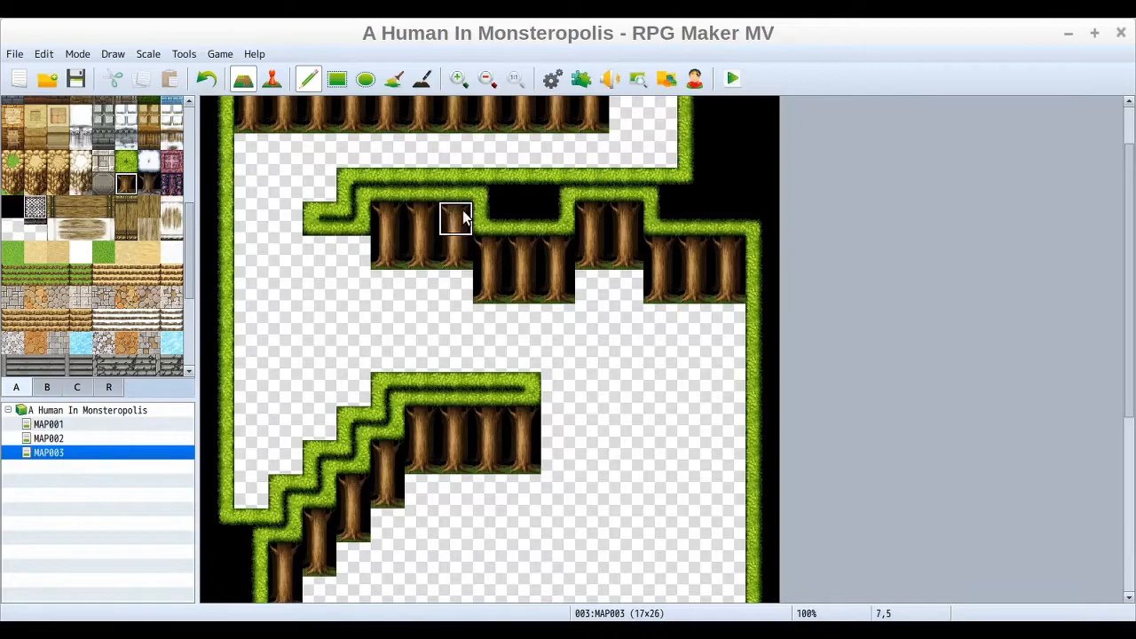
mouse_move(352, 259)
mouse_down()
mouse_move(338, 288)
mouse_move(317, 282)
mouse_move(315, 253)
mouse_up()
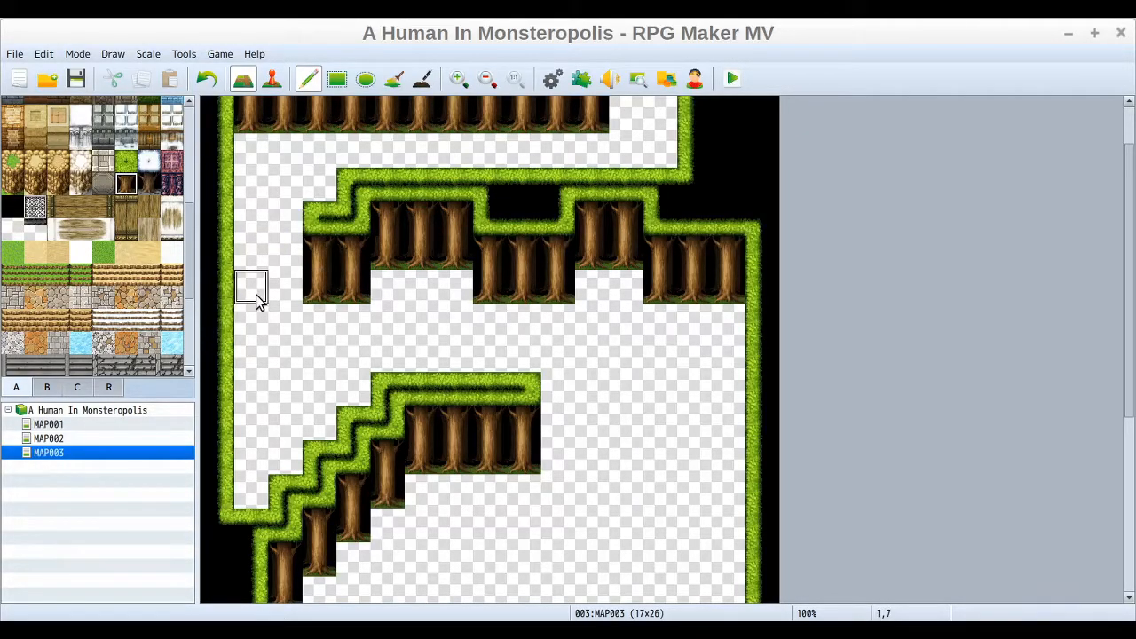
Step: Paint a stepped forest ridge joining the left border to the lower diagonal ridge, and place trunks beneath its right end
click(126, 161)
click(327, 194)
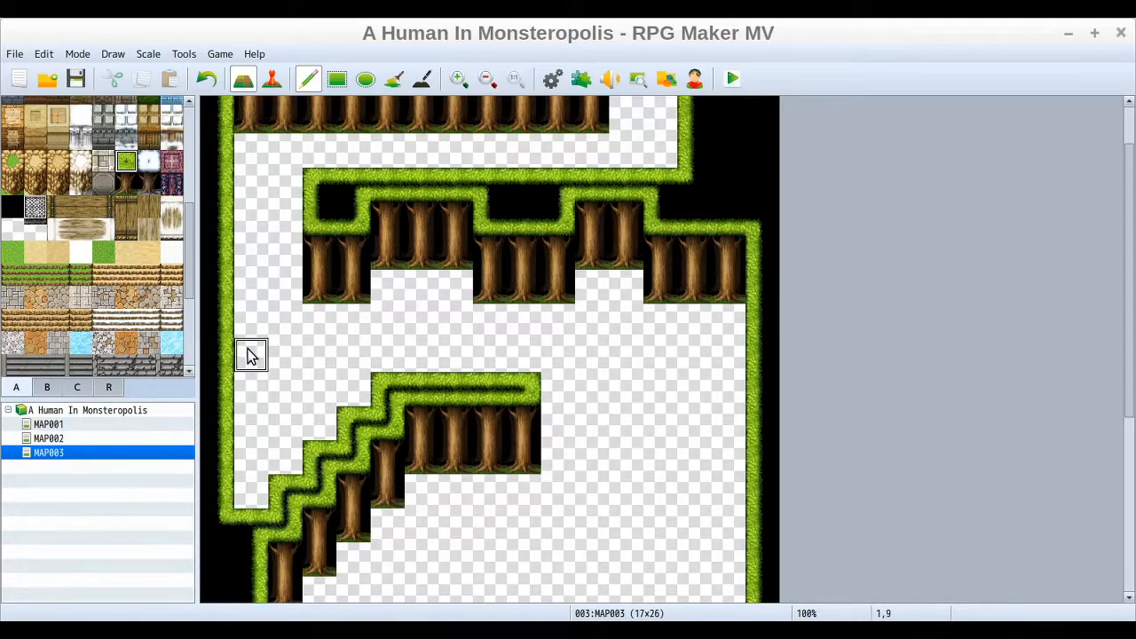
mouse_move(250, 355)
mouse_down()
mouse_move(279, 399)
mouse_move(372, 405)
mouse_move(242, 417)
mouse_move(250, 487)
mouse_move(274, 449)
mouse_up()
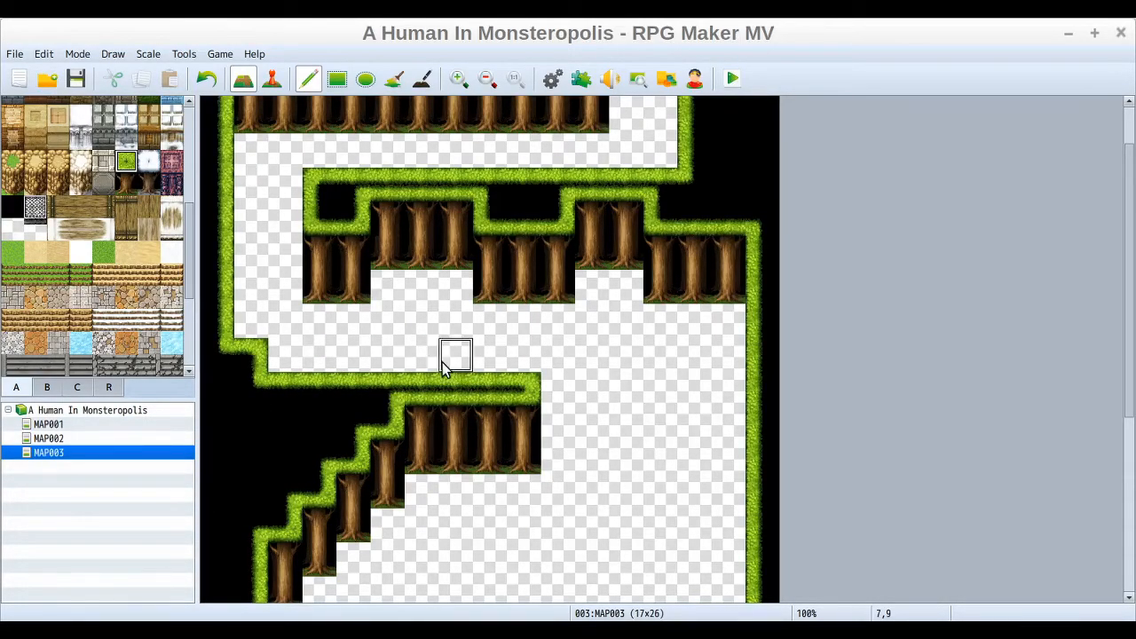
click(555, 382)
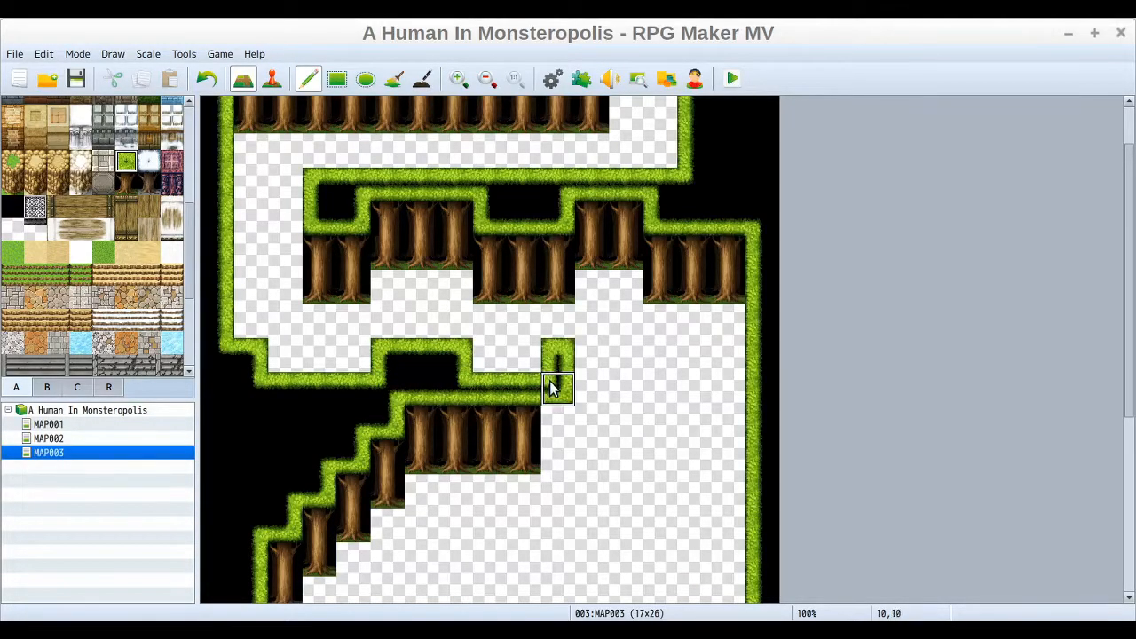
mouse_move(573, 399)
mouse_down()
mouse_move(595, 403)
mouse_move(600, 432)
mouse_move(638, 404)
mouse_move(630, 360)
mouse_up()
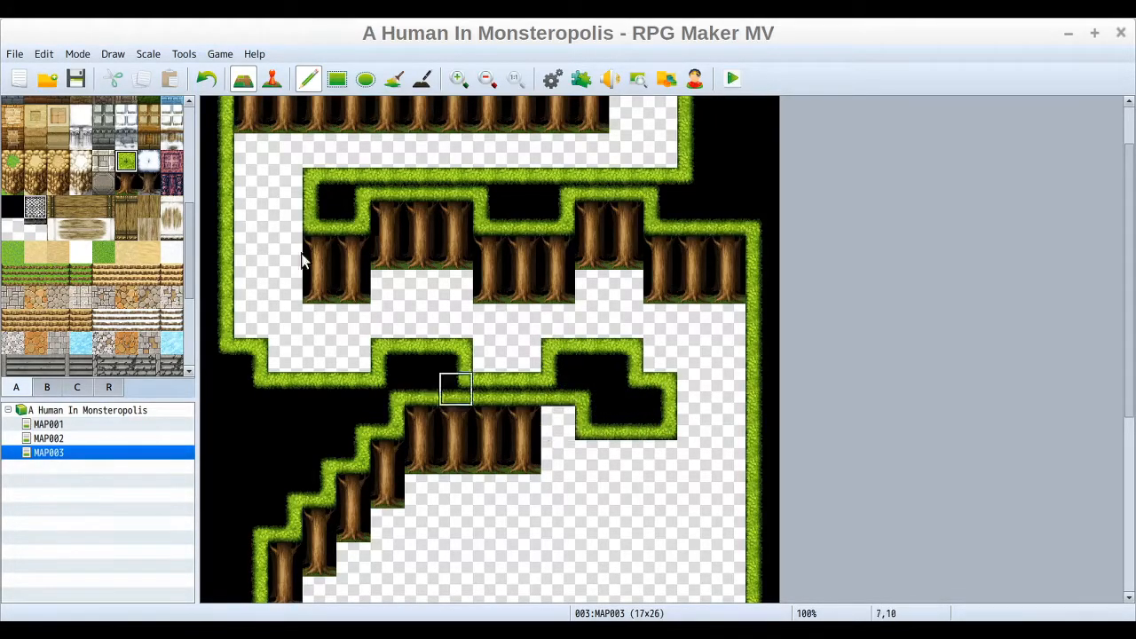
click(125, 183)
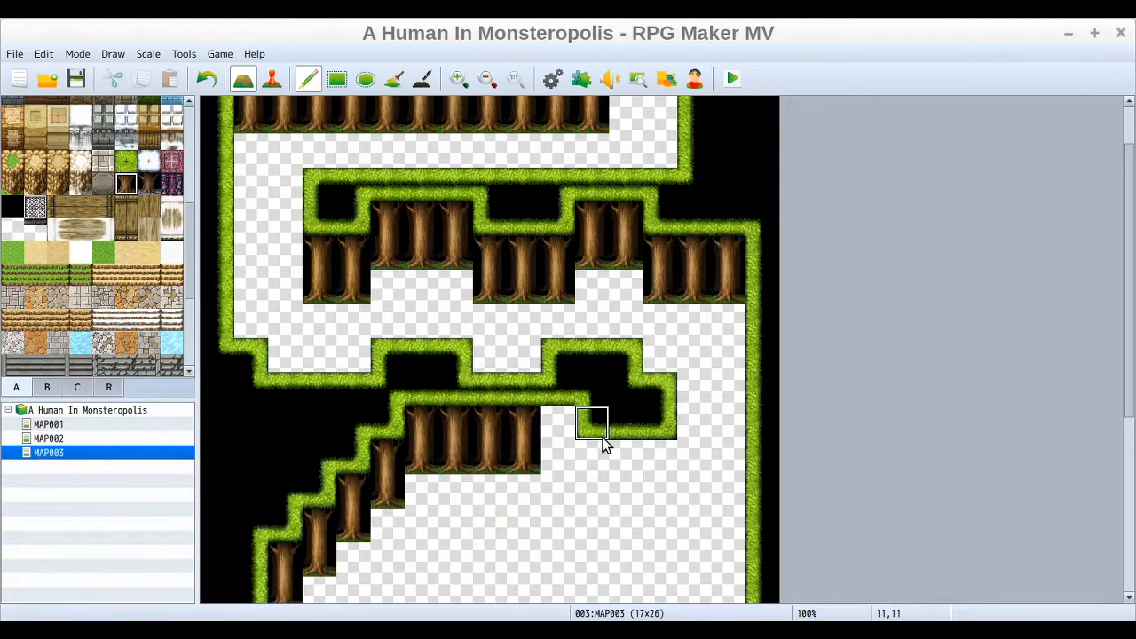
mouse_move(555, 432)
mouse_down()
mouse_move(550, 451)
mouse_move(583, 462)
mouse_move(589, 486)
mouse_move(626, 462)
mouse_up()
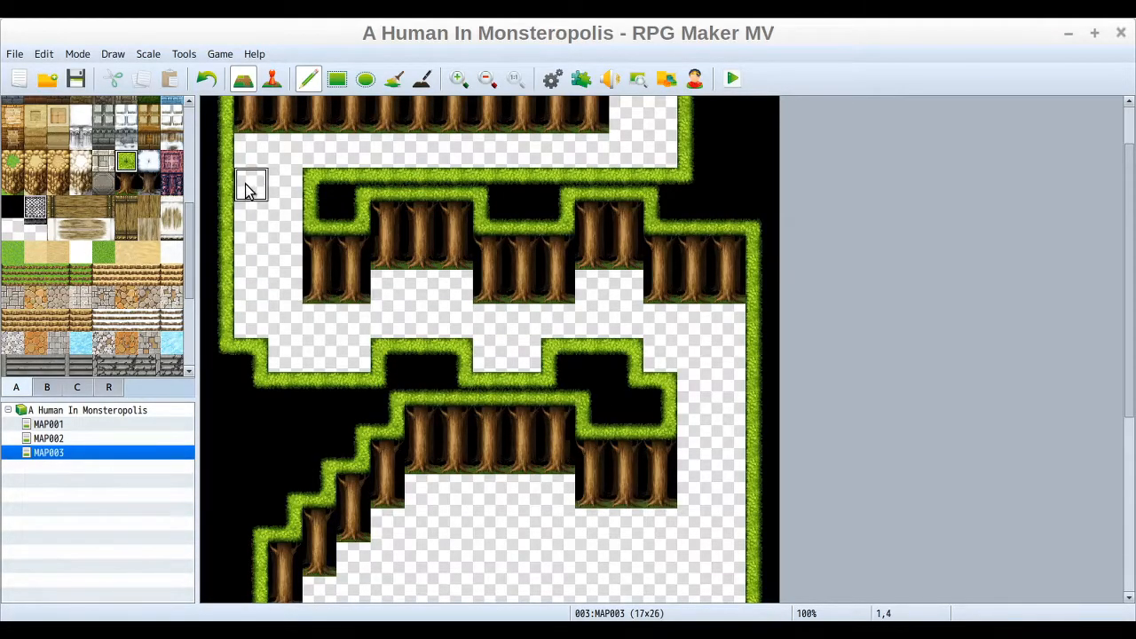
Step: Widen the upper left forest border with a bulge and place a tree trunk beneath it
drag(248, 177, 256, 221)
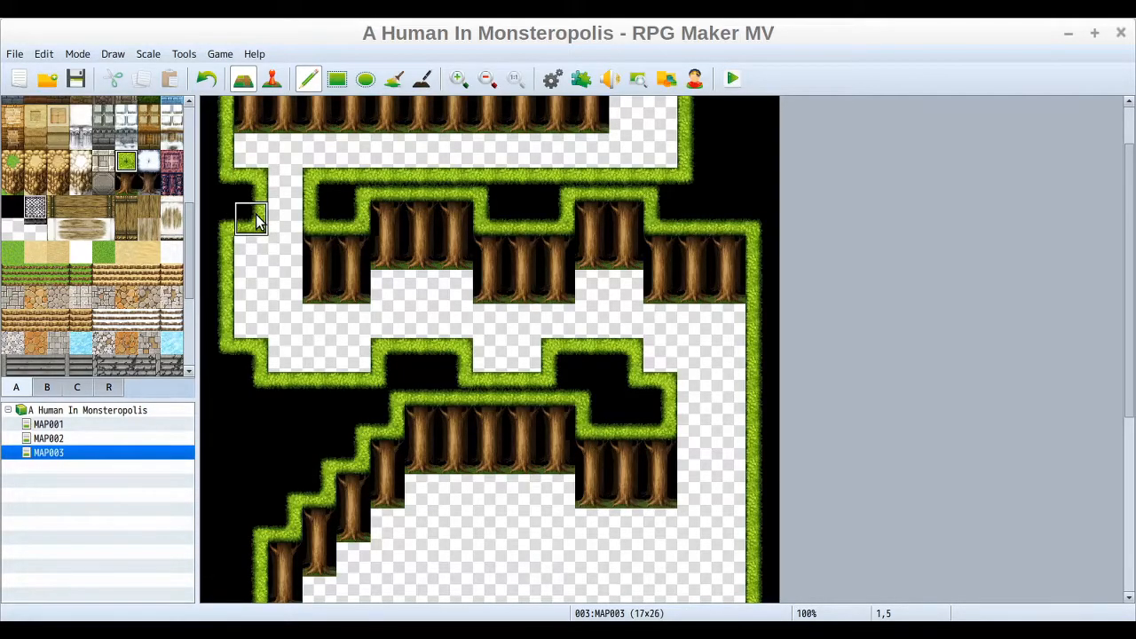
click(126, 184)
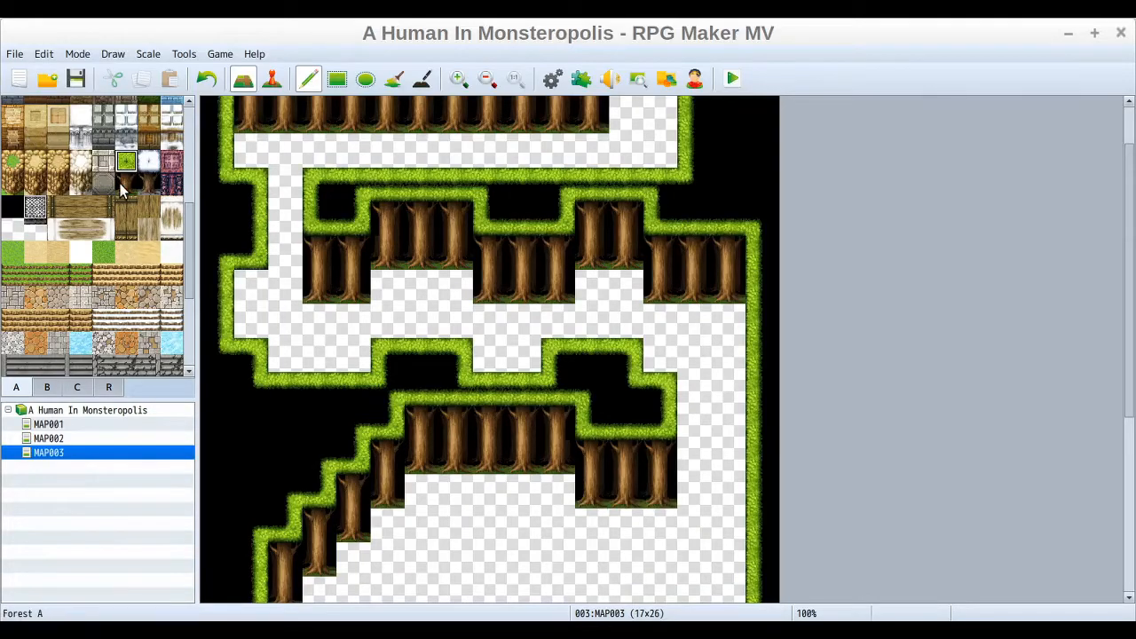
drag(262, 287, 261, 311)
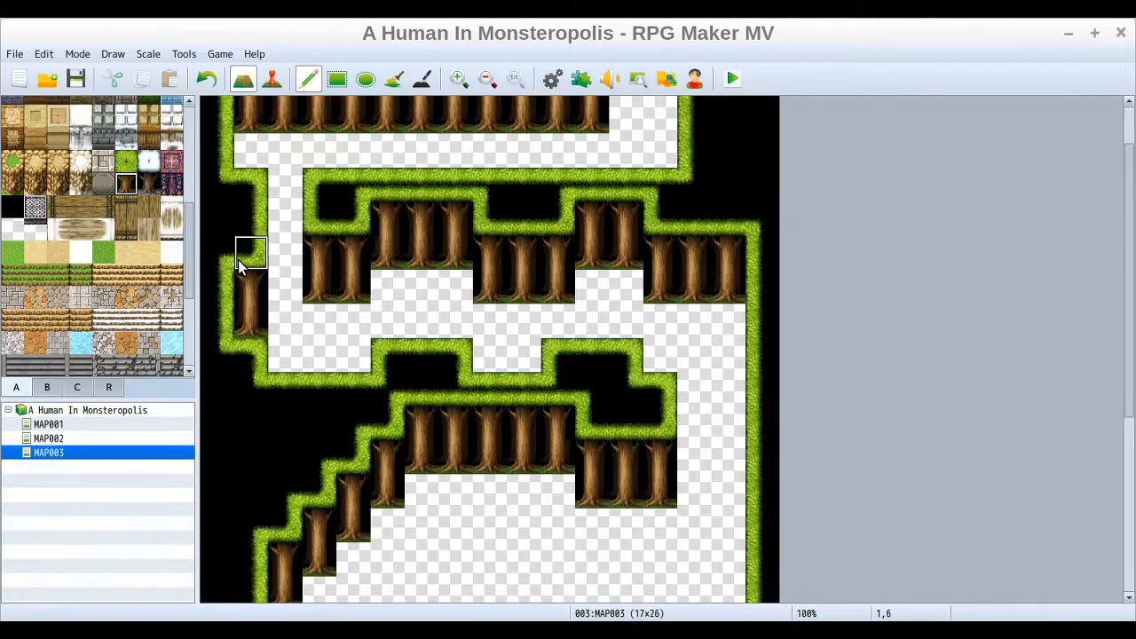
Step: Extend the right forest area upward by one row with a small raised notch at its left end
click(125, 161)
drag(1129, 317, 1133, 507)
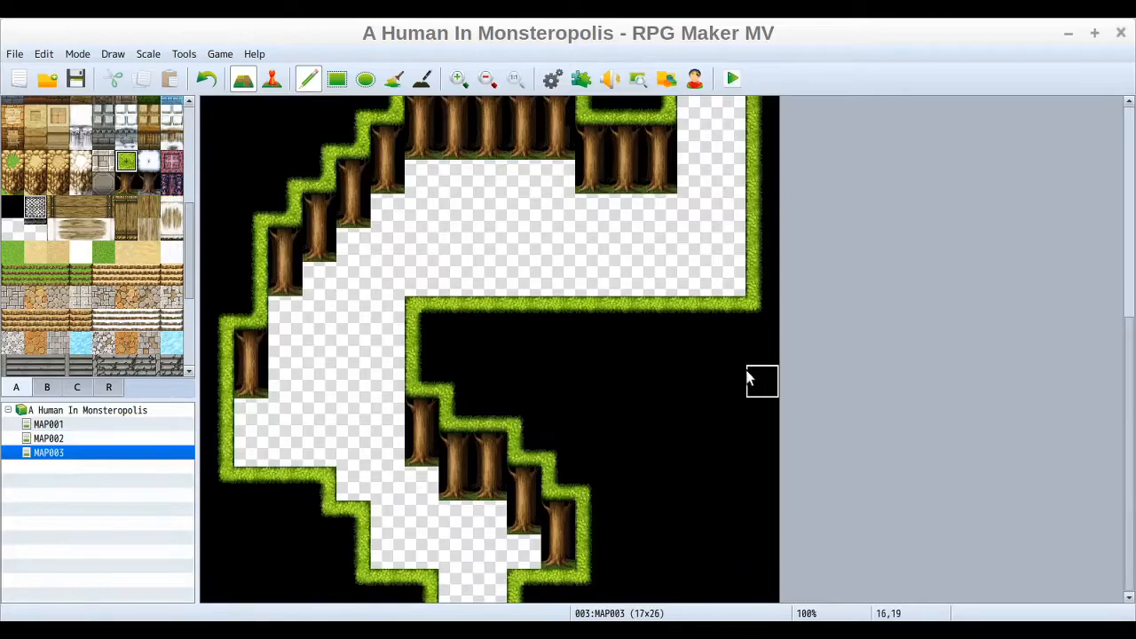
drag(719, 292, 530, 283)
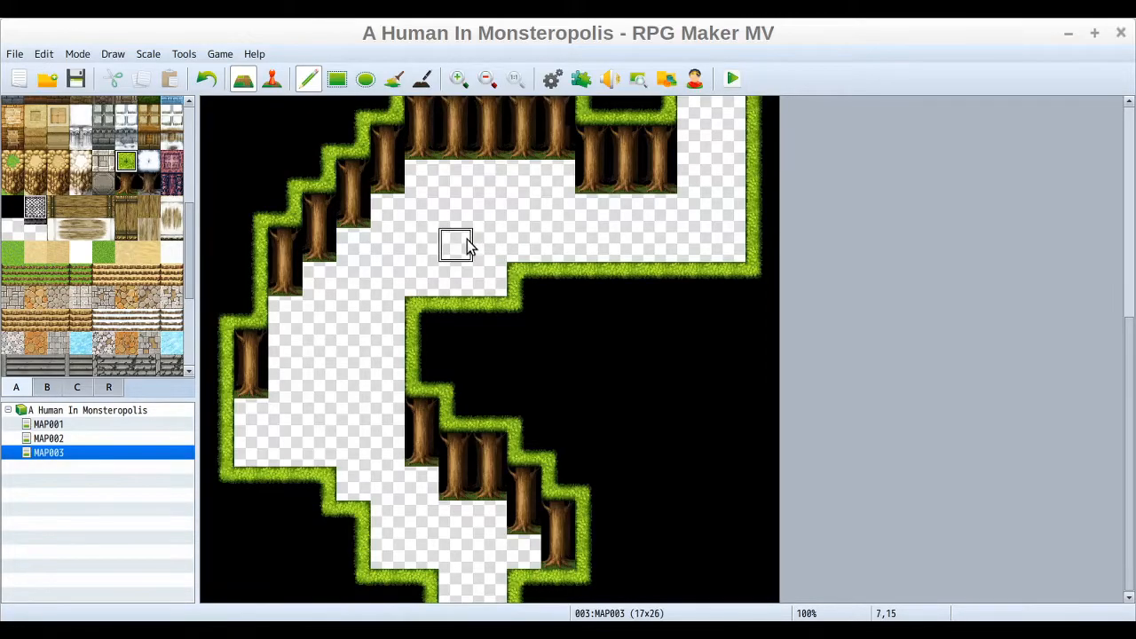
click(470, 270)
click(489, 277)
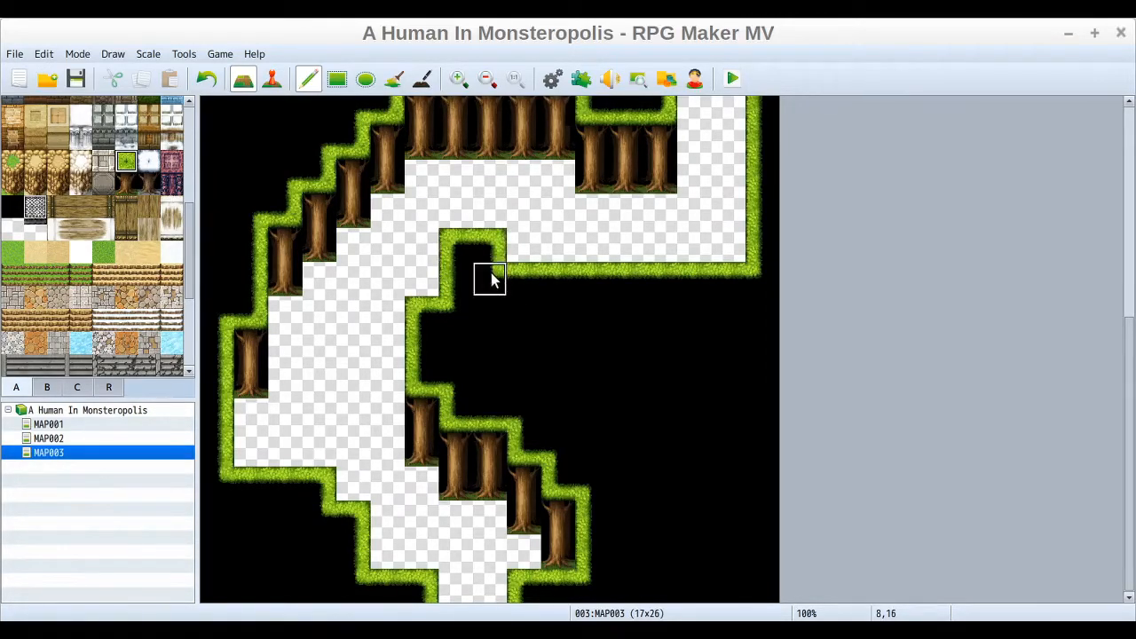
Step: Paint a small forest island in the open ground on the left and place tree trunks beneath it
click(335, 363)
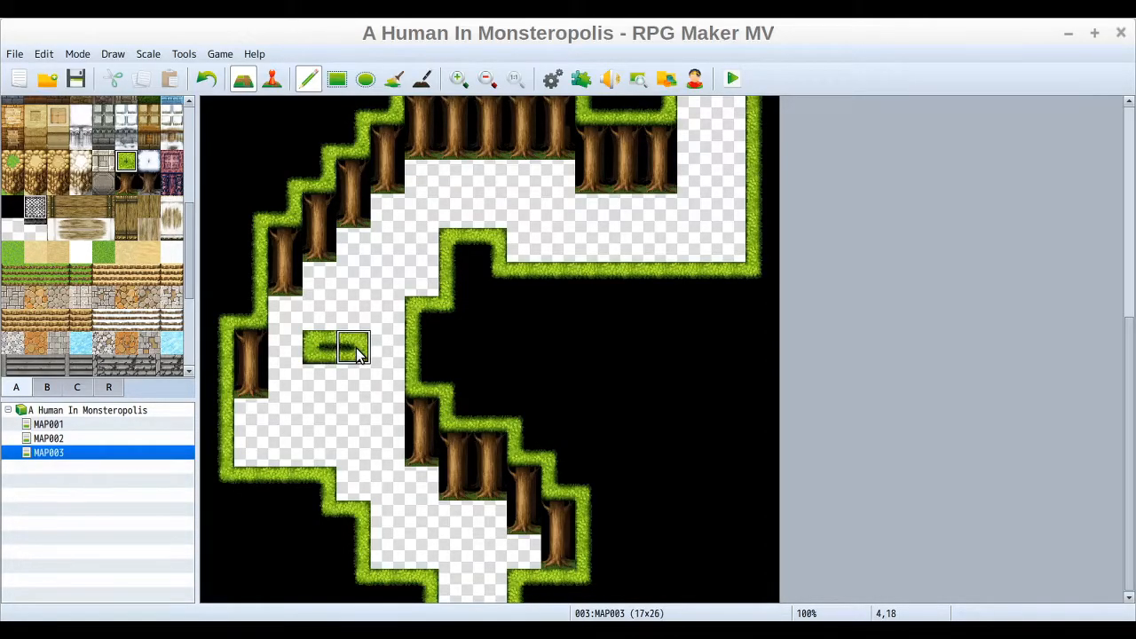
click(358, 353)
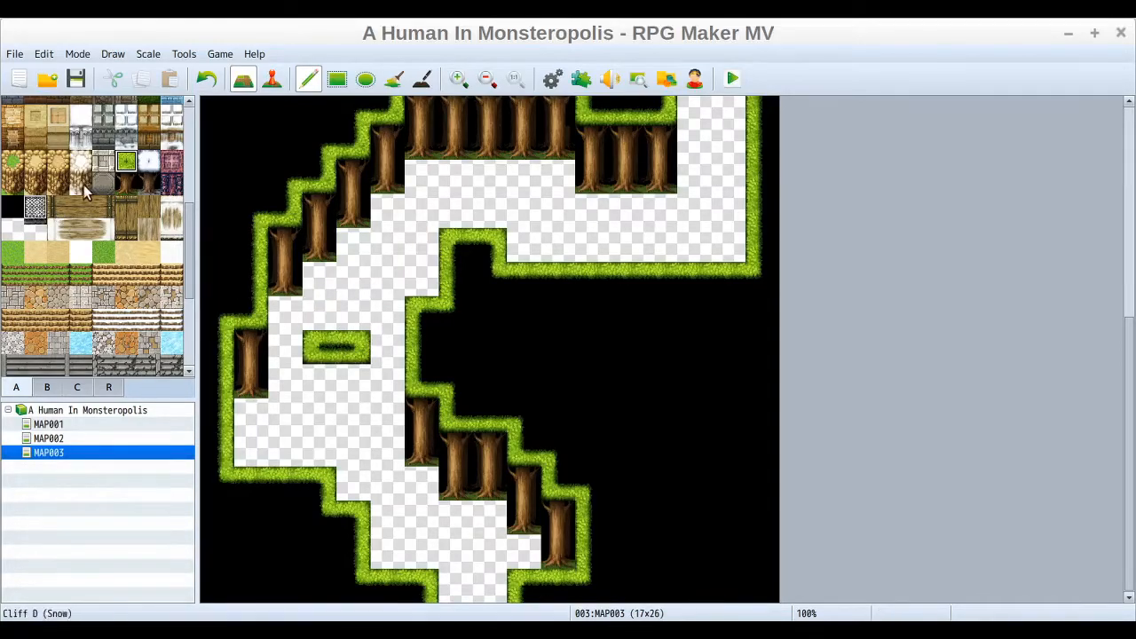
click(129, 179)
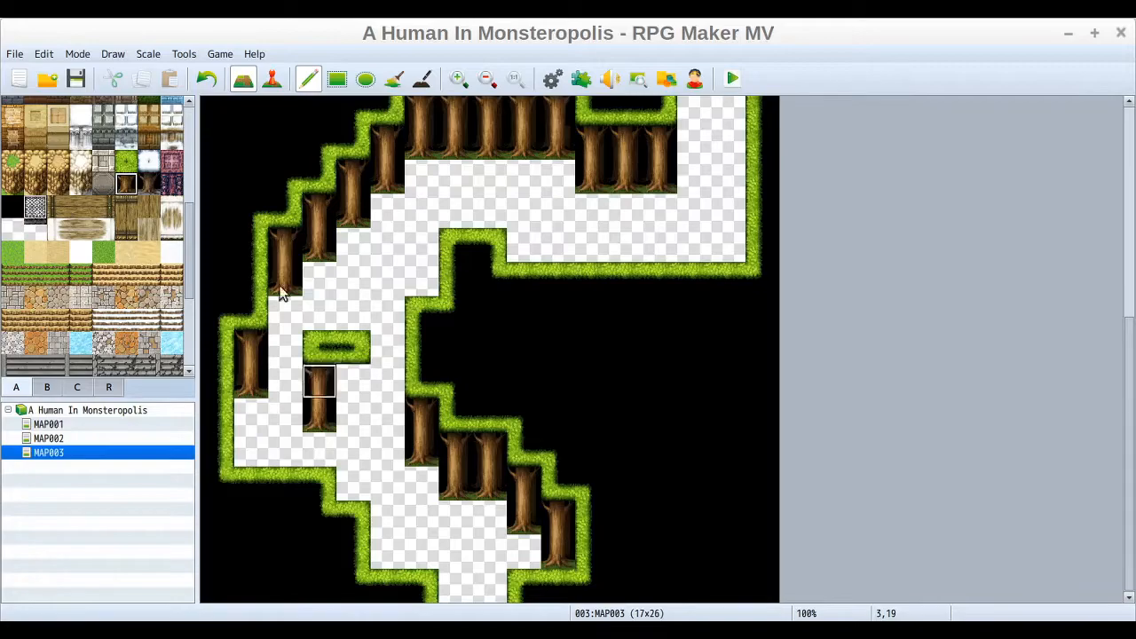
click(206, 78)
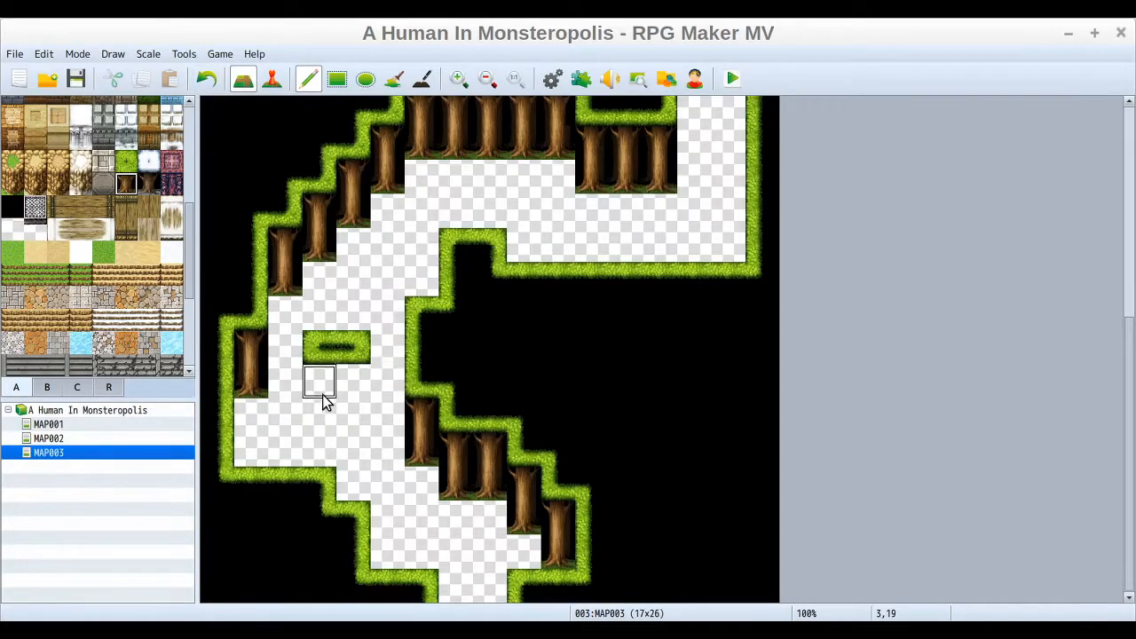
click(351, 383)
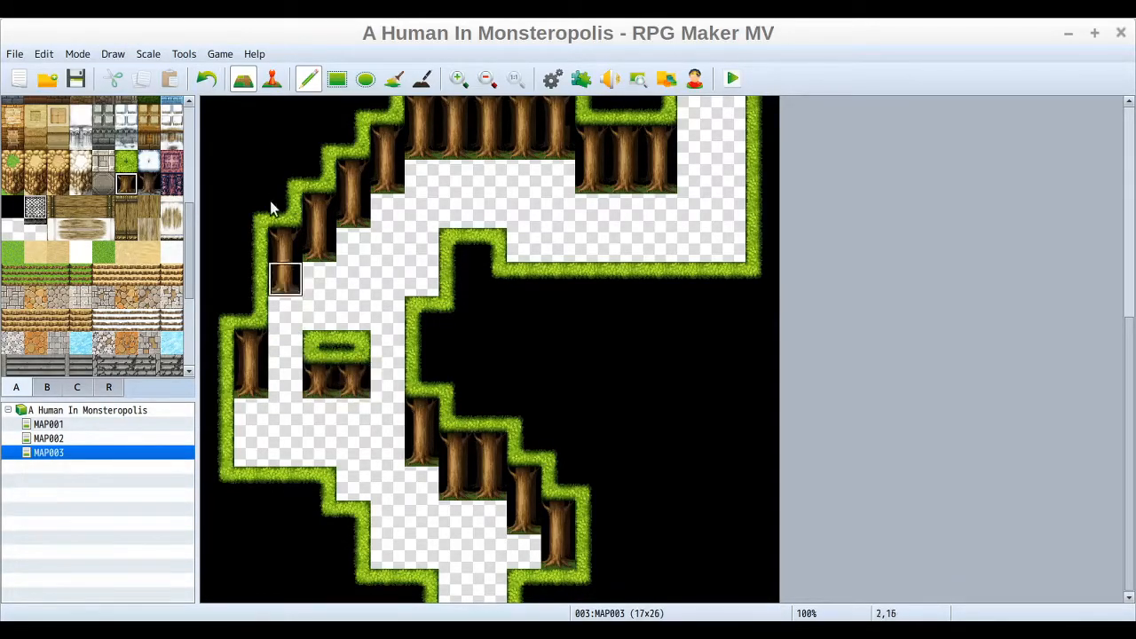
click(319, 413)
click(346, 409)
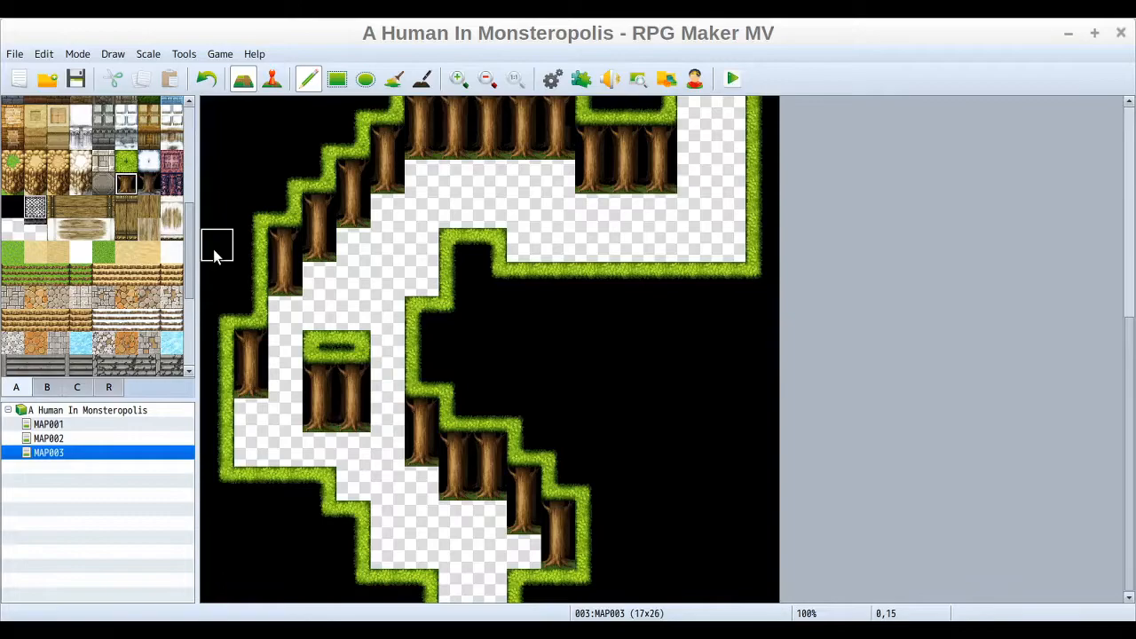
key(ctrl+z)
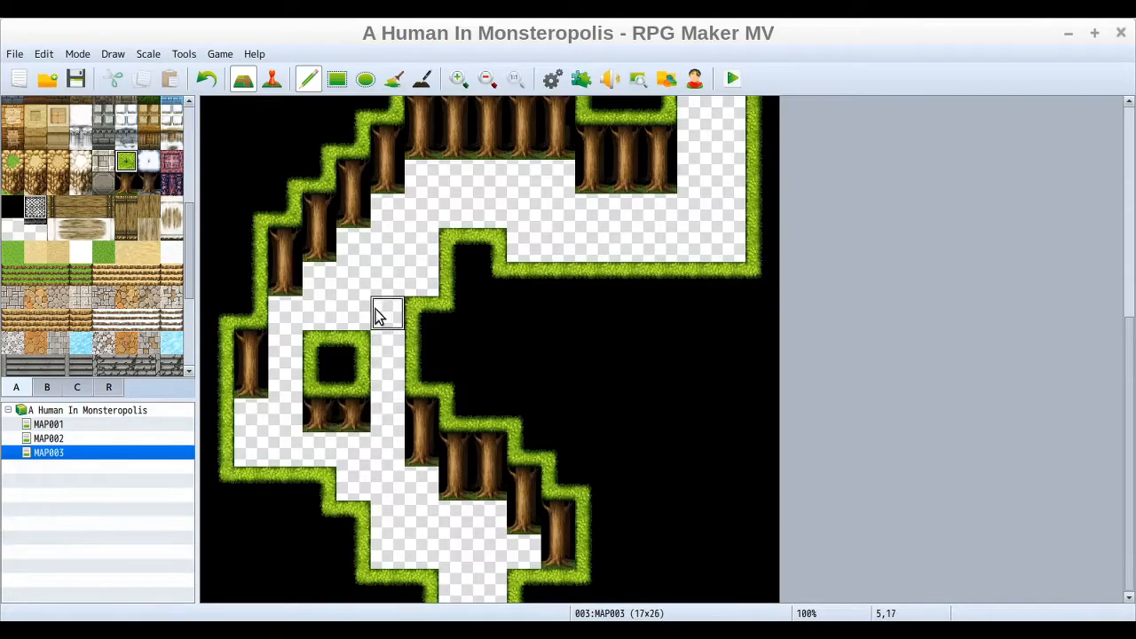
Step: Try joining the forest island to the diagonal ridge with a trunk below, and undo both changes
click(350, 391)
key(ctrl+z)
drag(397, 333, 398, 352)
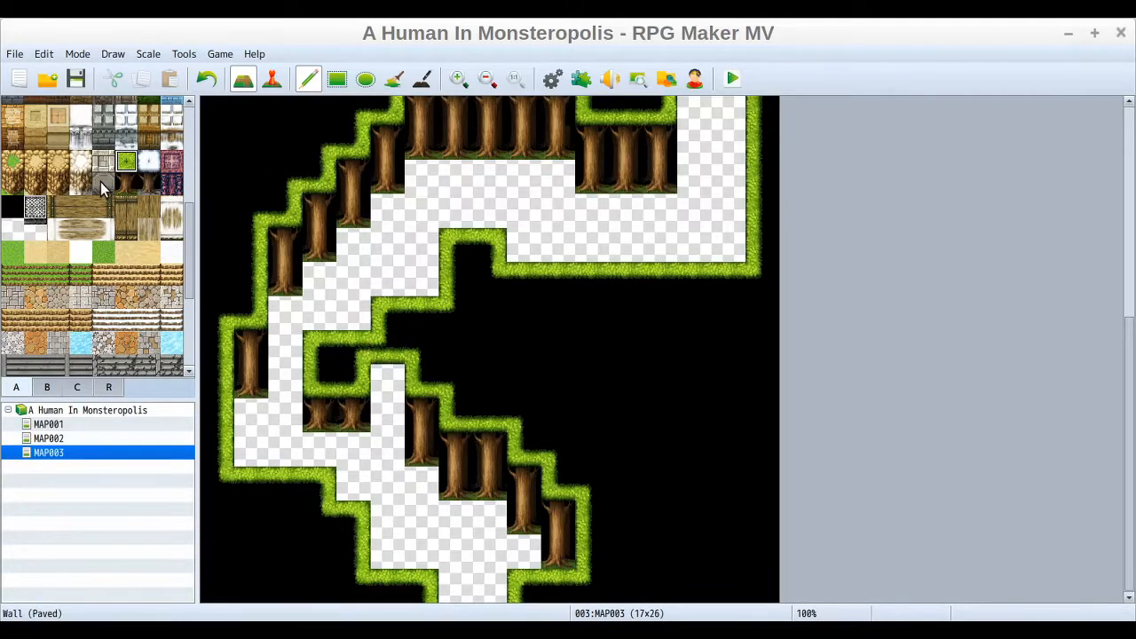
click(125, 184)
click(355, 378)
mouse_move(355, 377)
mouse_down()
mouse_move(387, 380)
mouse_move(388, 411)
mouse_up()
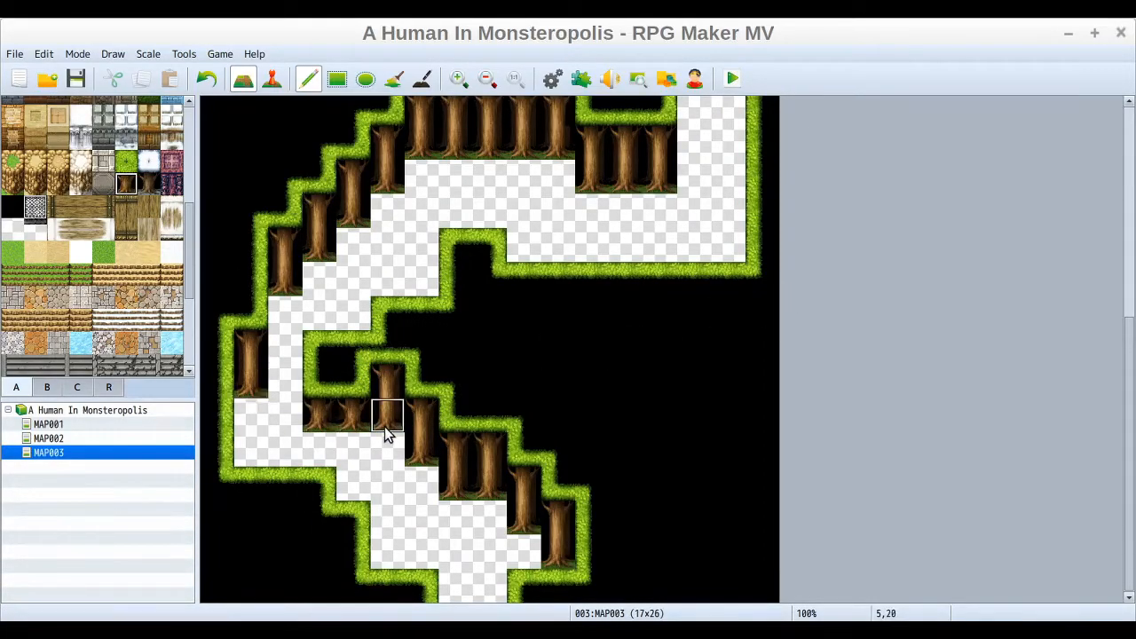
click(205, 79)
click(206, 79)
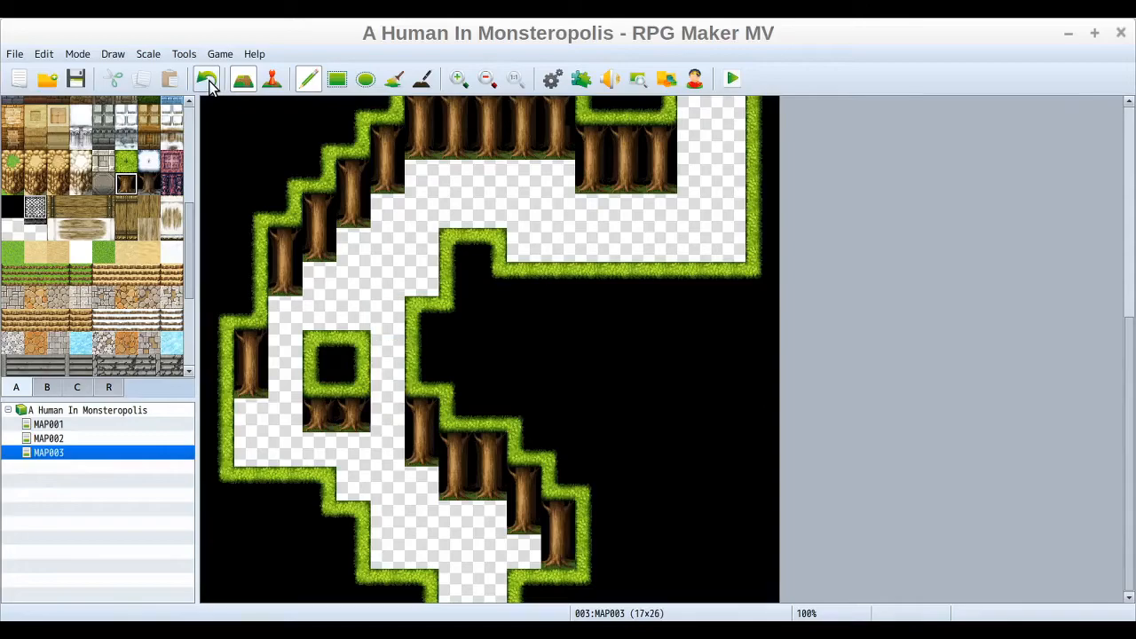
Step: Thicken the right forest border along the narrow upper-right passage with a column of forest tiles
drag(1132, 391, 1133, 168)
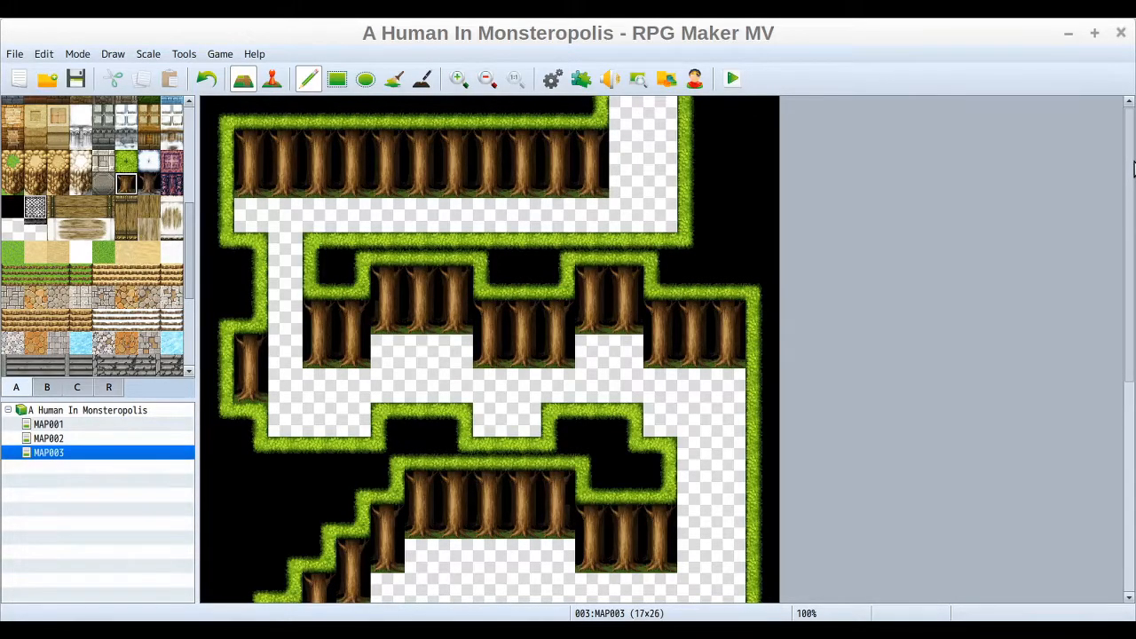
drag(1133, 169, 1134, 428)
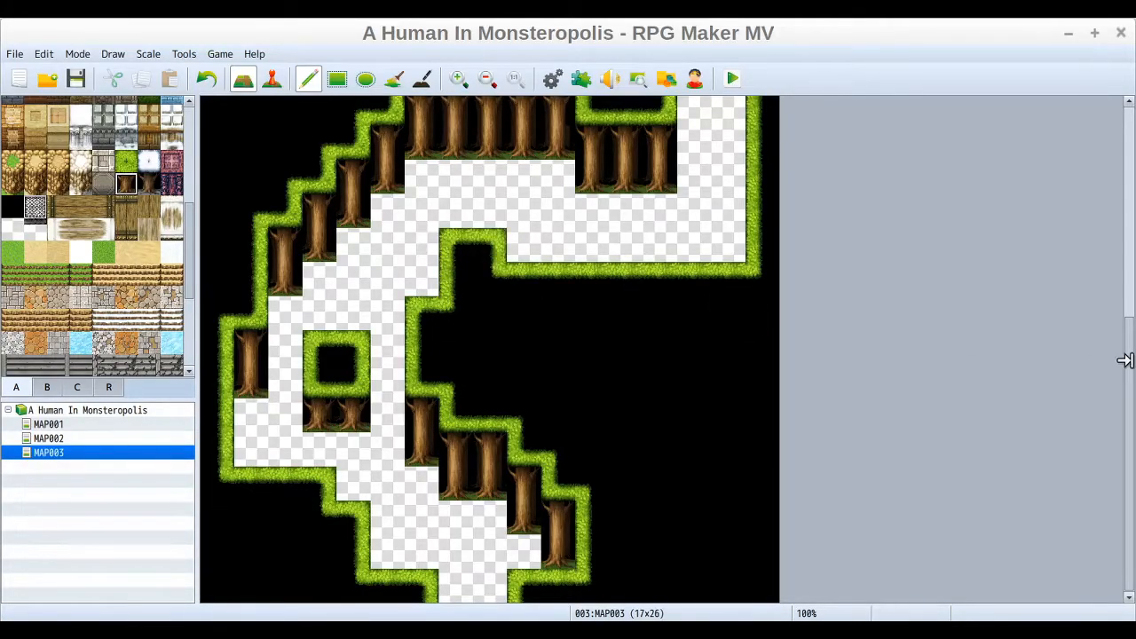
drag(1130, 386, 1075, 135)
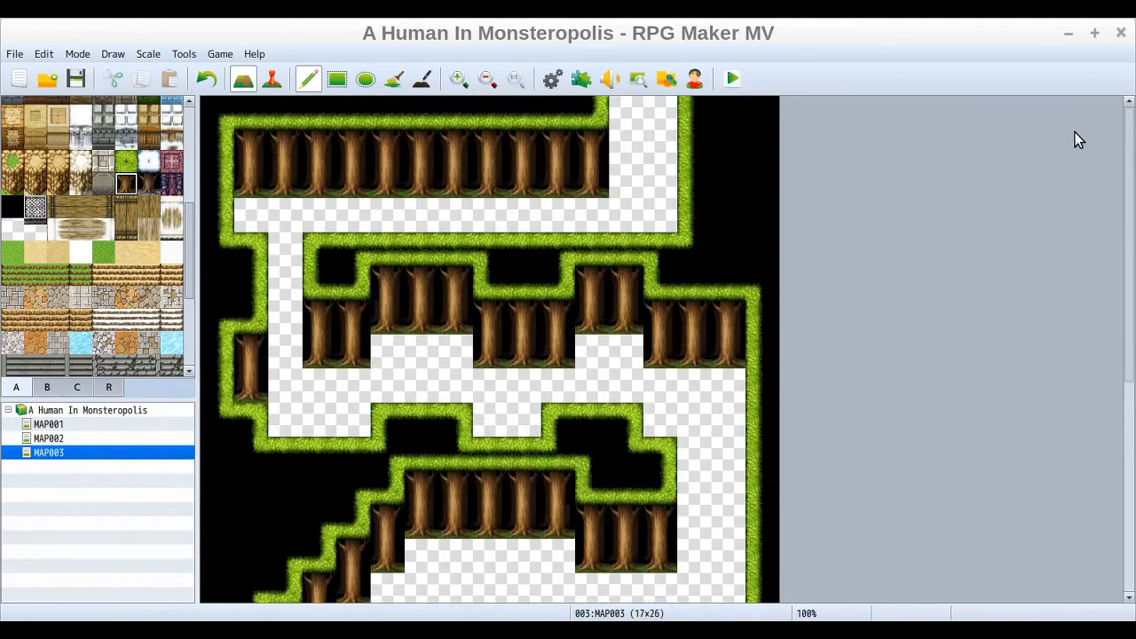
click(657, 220)
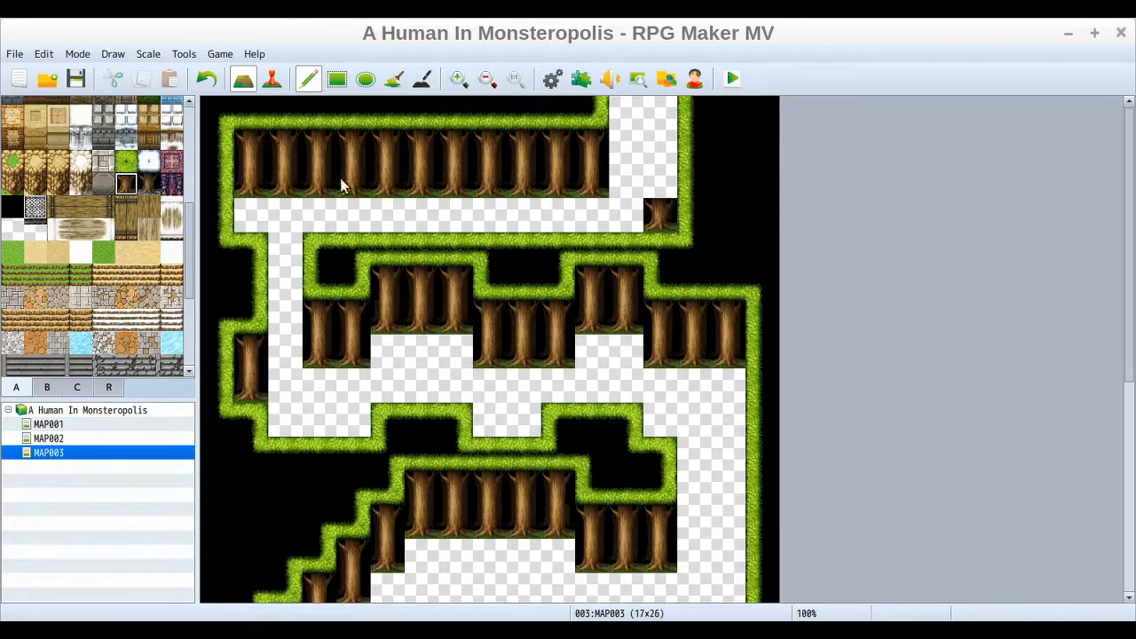
click(203, 76)
click(122, 161)
click(670, 221)
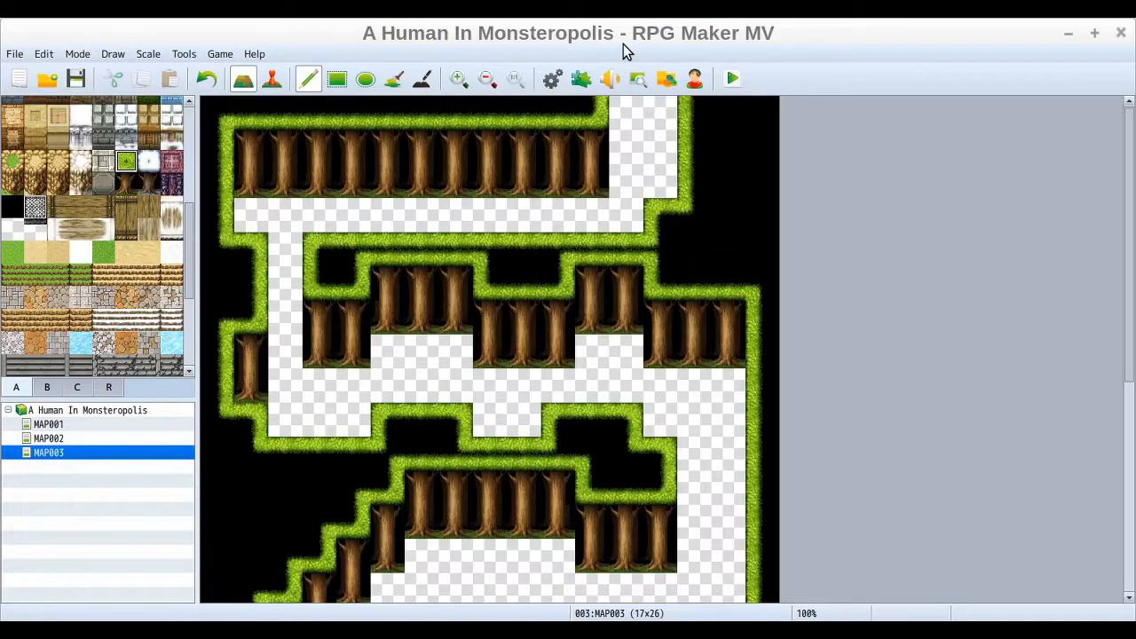
click(661, 184)
click(660, 147)
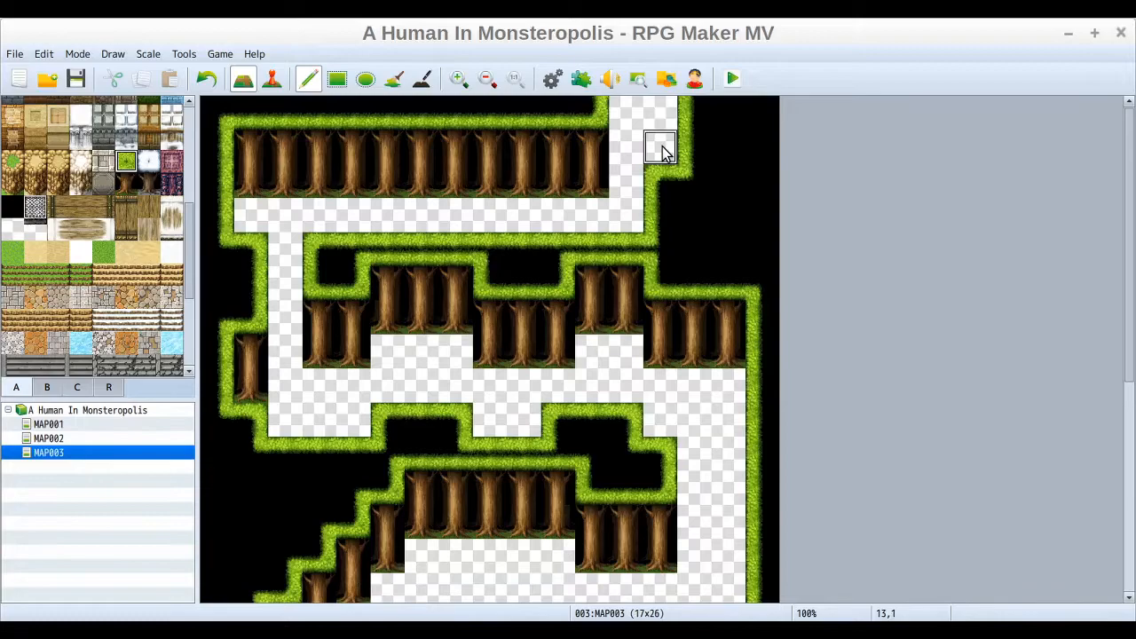
click(661, 120)
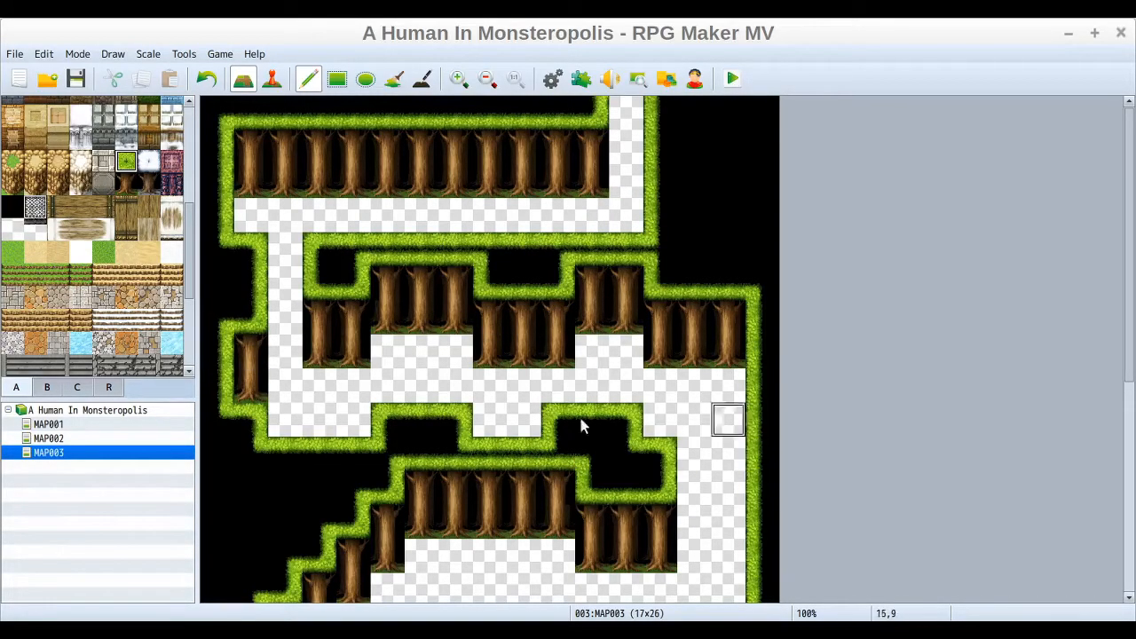
Step: Erase the rightmost tile column at the end of the upper forest block with the blank tile
click(11, 231)
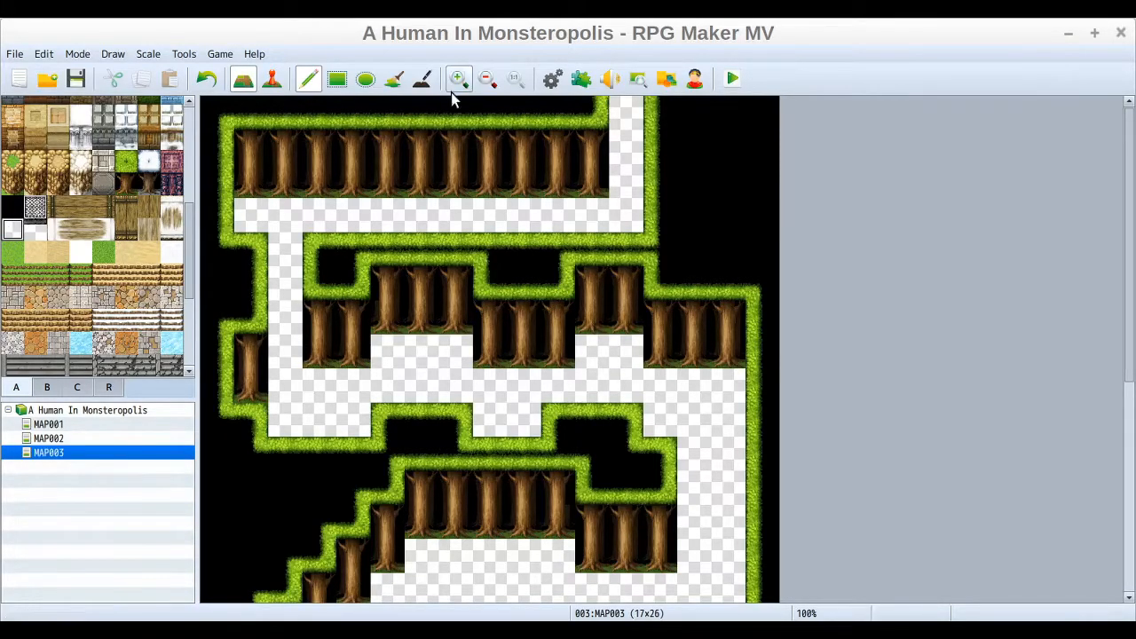
click(579, 110)
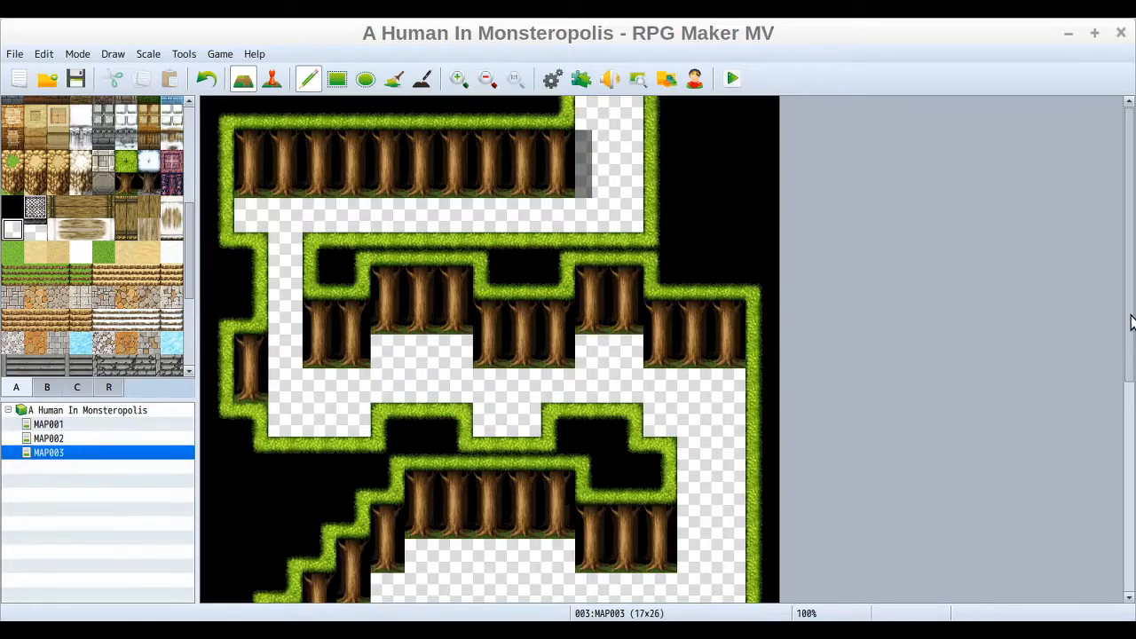
Step: Extend the right forest border one more column leftward along the upper-right passage, narrowing it to a single tile
drag(1132, 322, 1130, 525)
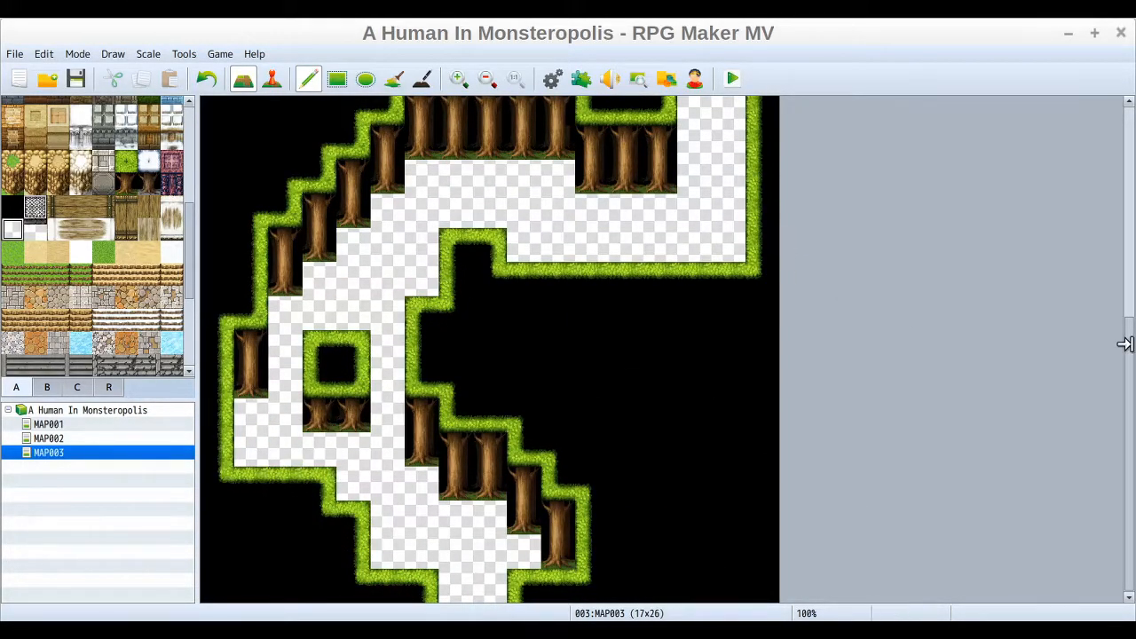
drag(1128, 385, 1128, 163)
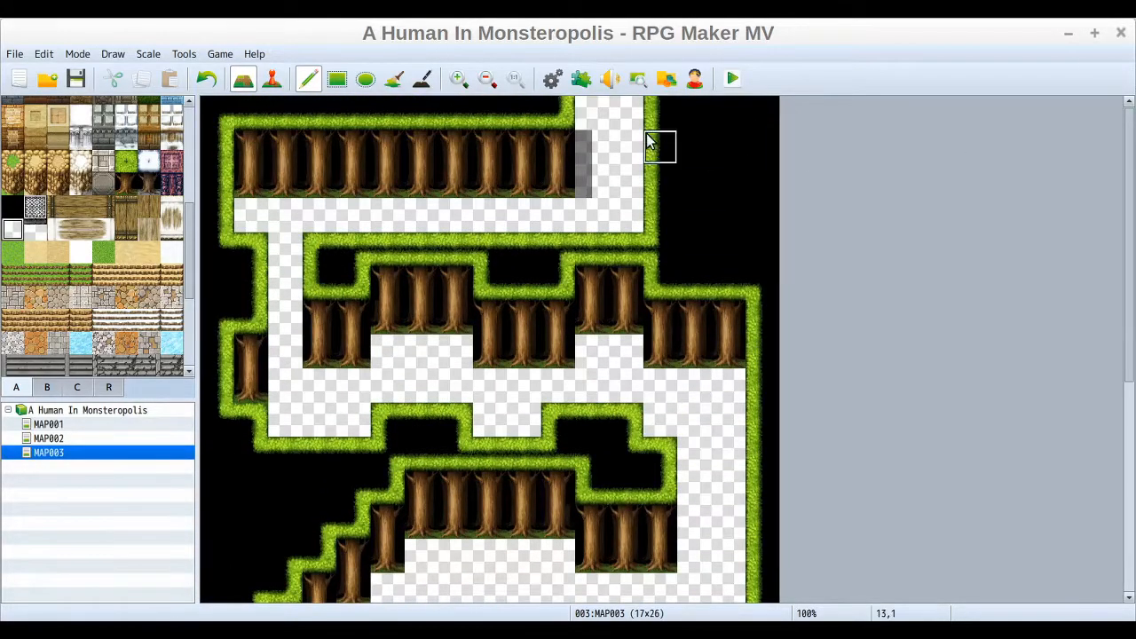
click(126, 160)
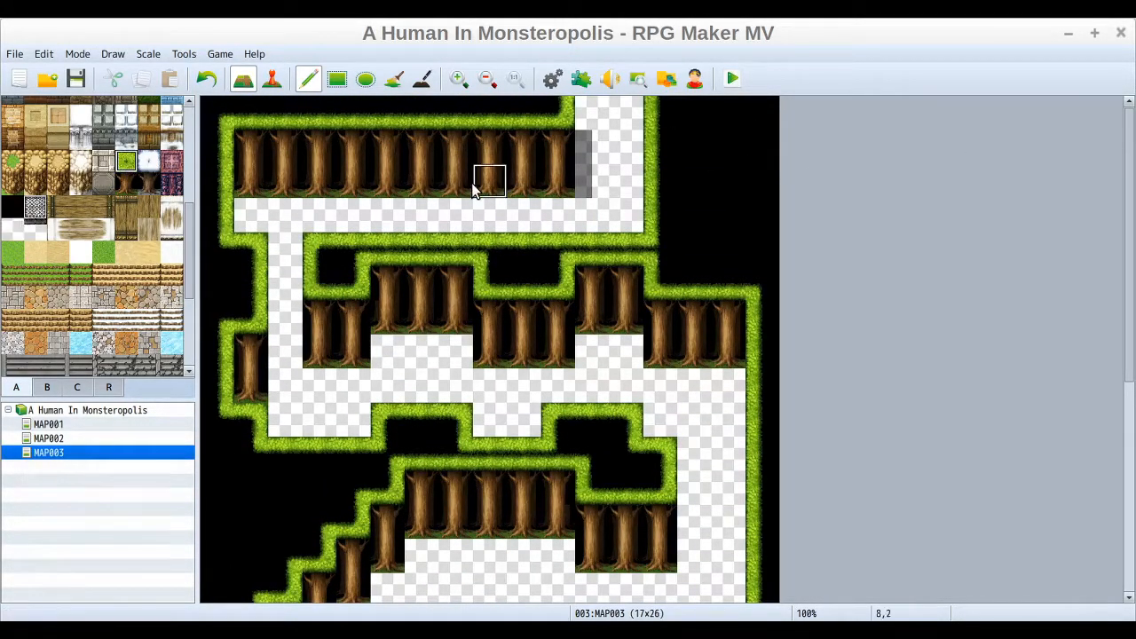
click(633, 221)
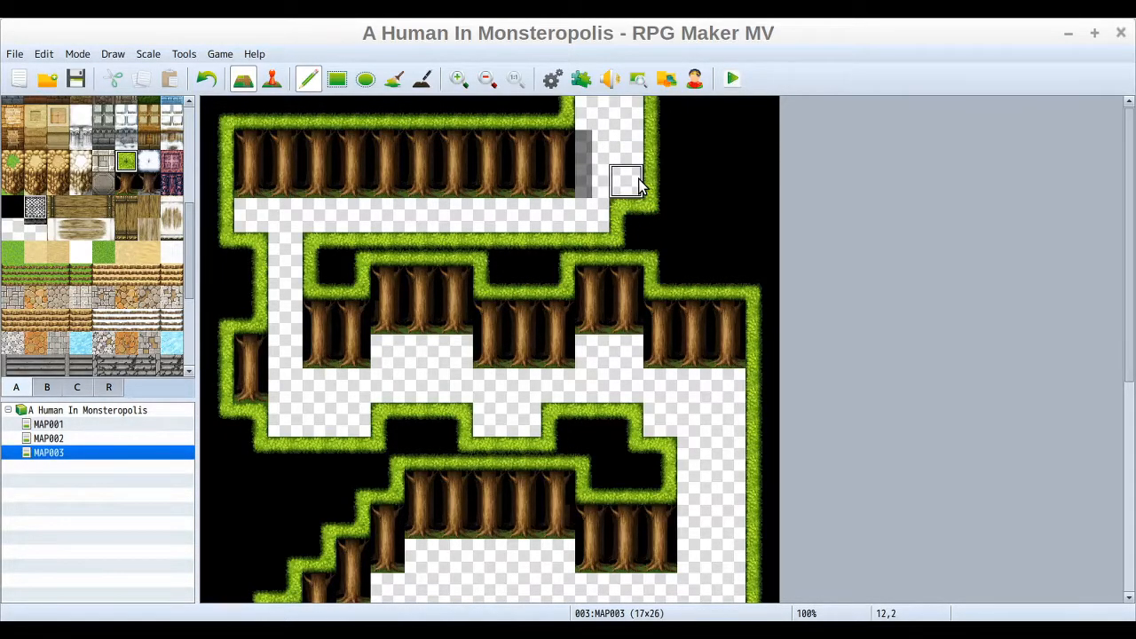
drag(636, 183, 645, 157)
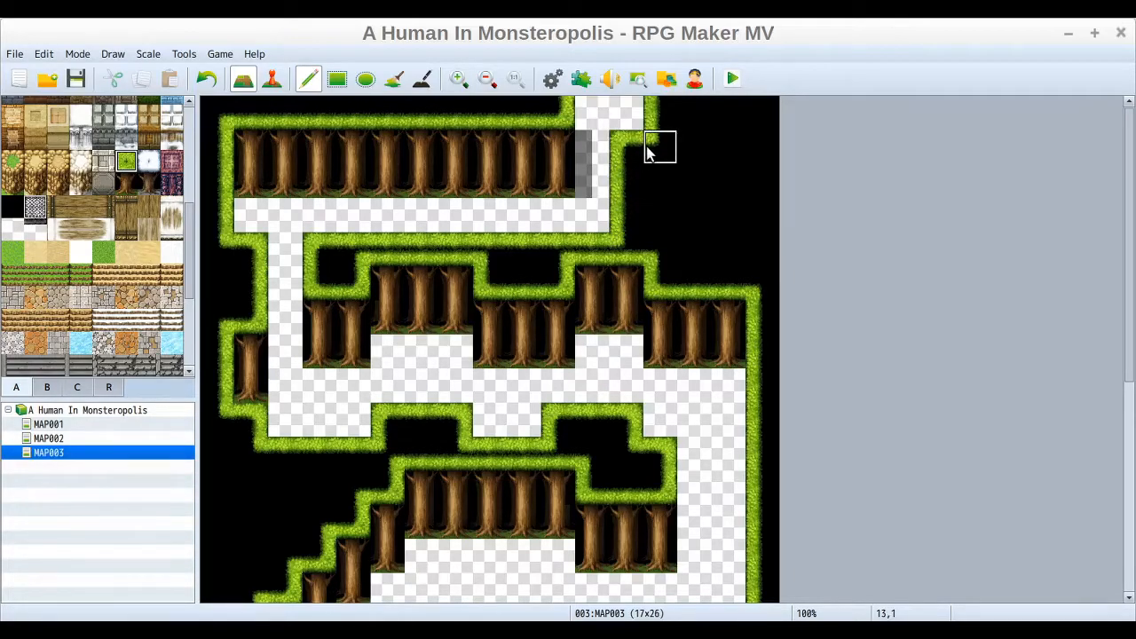
click(638, 117)
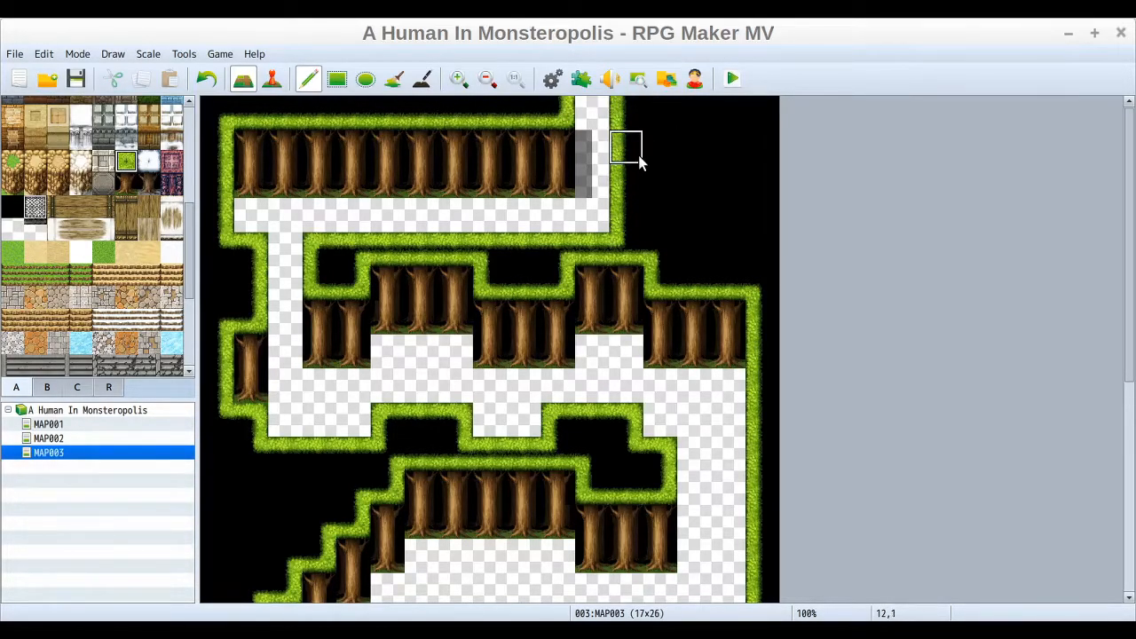